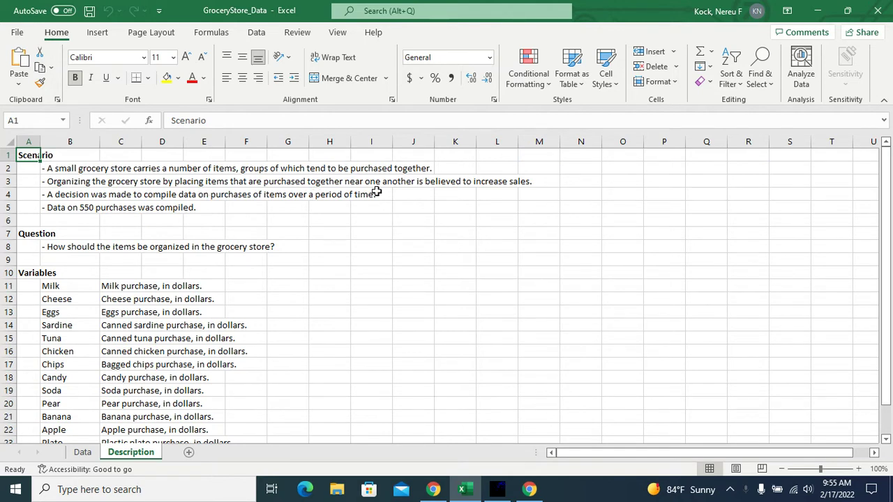
Go through the scenario and the question row by row on the Description sheet
key("Down")
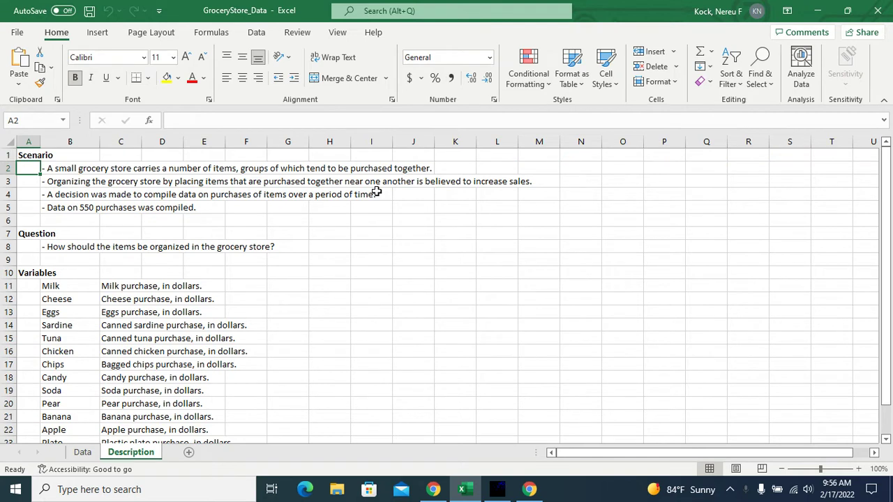
key("Down")
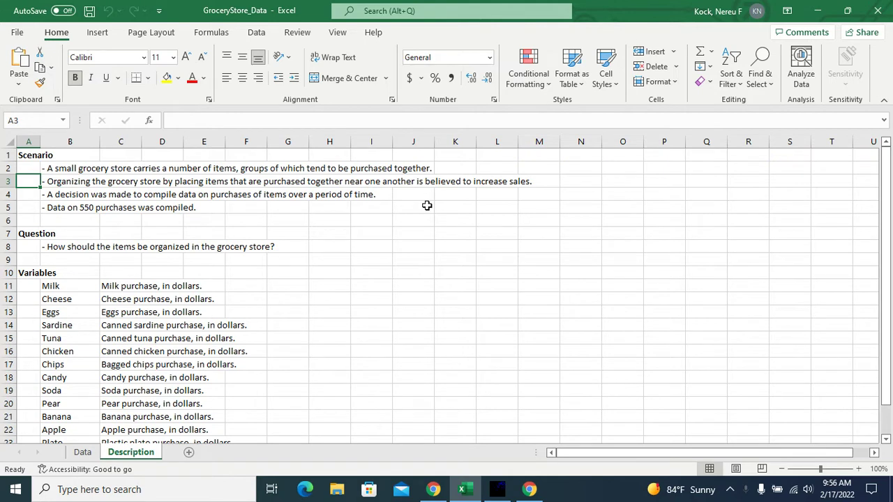
key("Down")
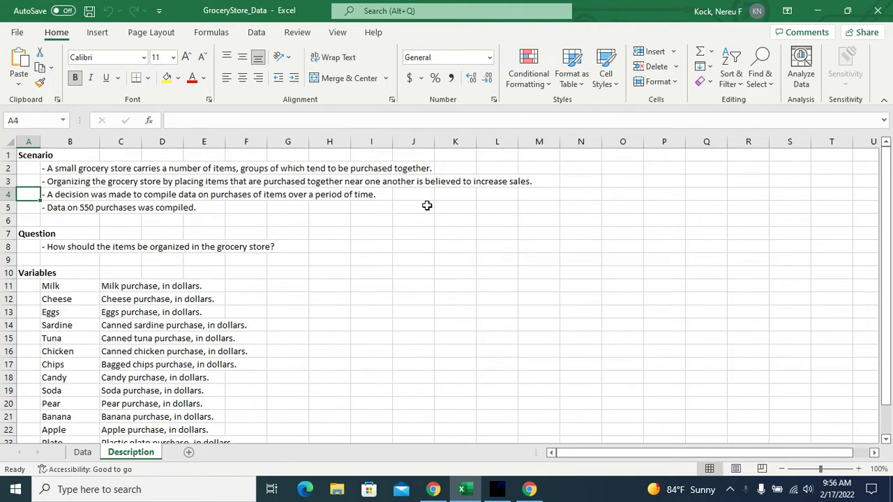
key("Down")
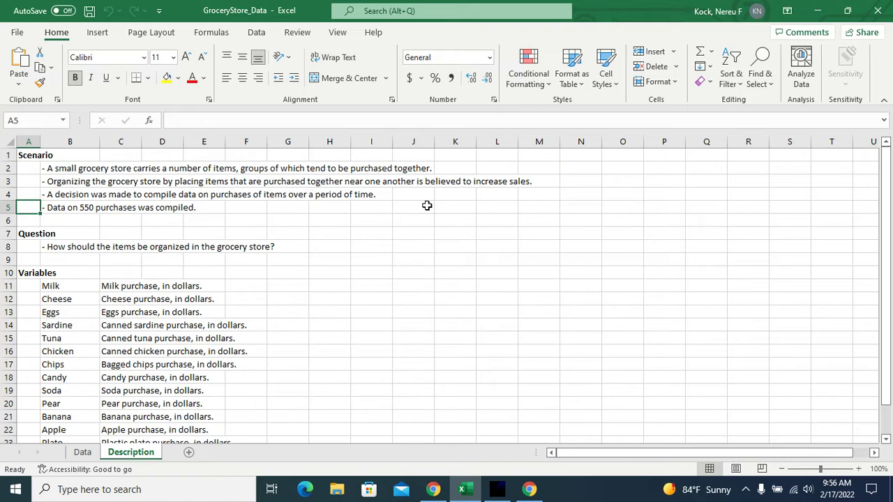
key("Down")
key("Down")
key("Down")
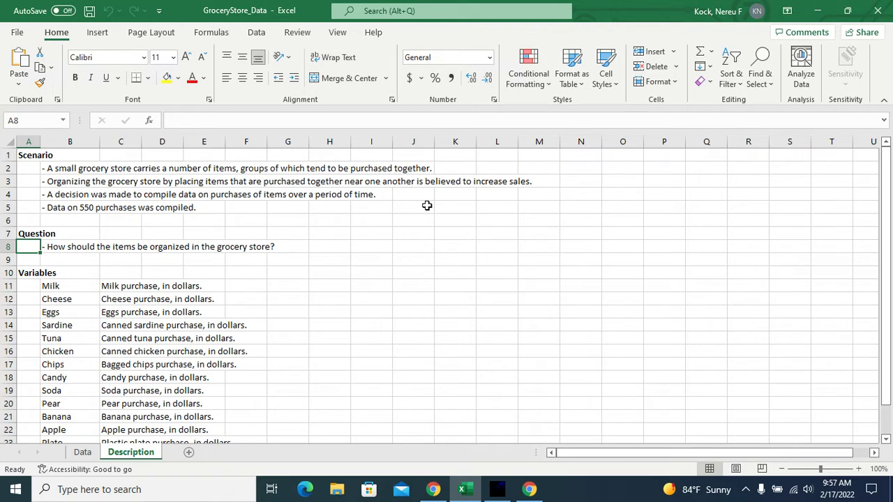
Review the variable list on the Description sheet row by row, from Milk down to Knife
key("Down")
key("Down")
key("Down")
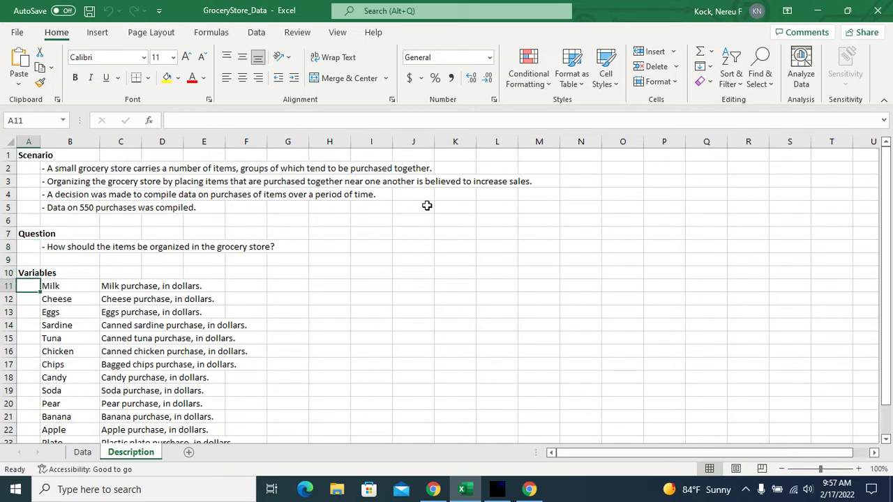
key("Down")
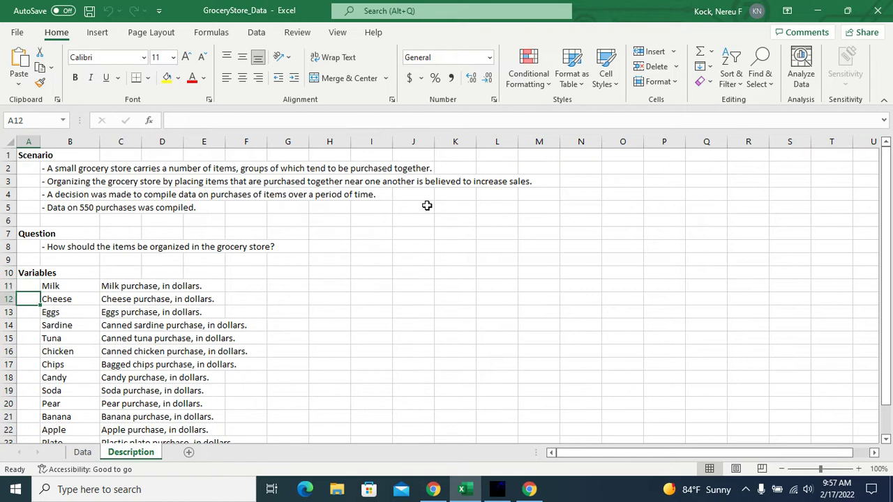
key("Down")
key("Down")
key("Down")
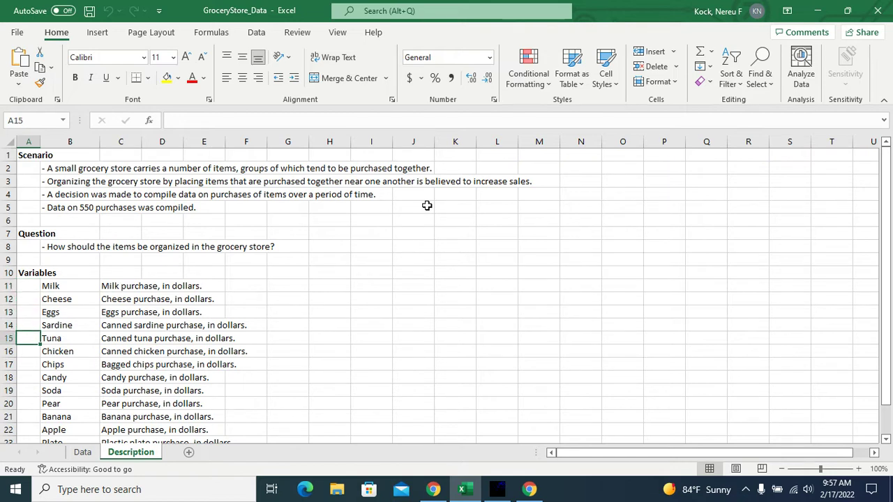
key("Down")
key("Down")
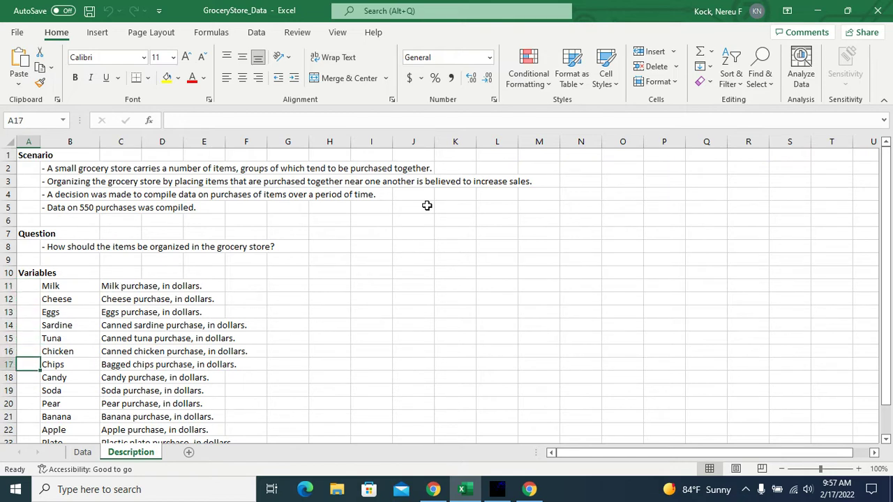
key("Down")
key("Down")
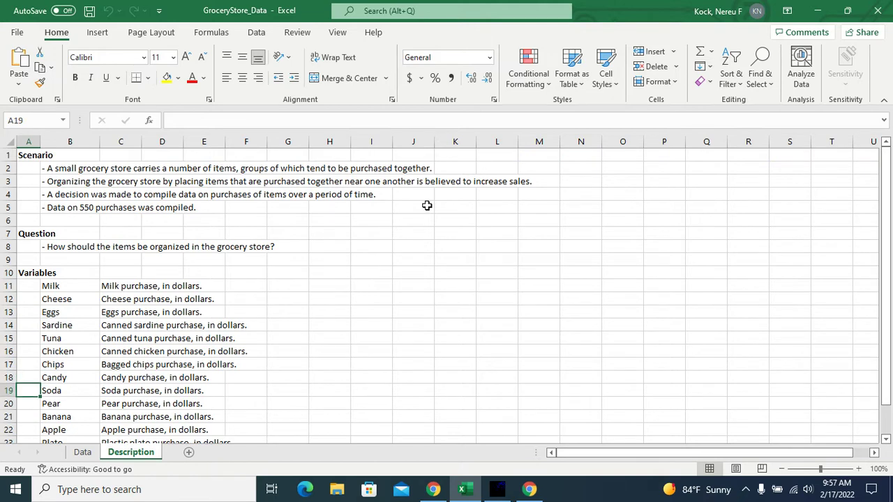
key("Down")
key("Down")
key("Down")
key("Down")
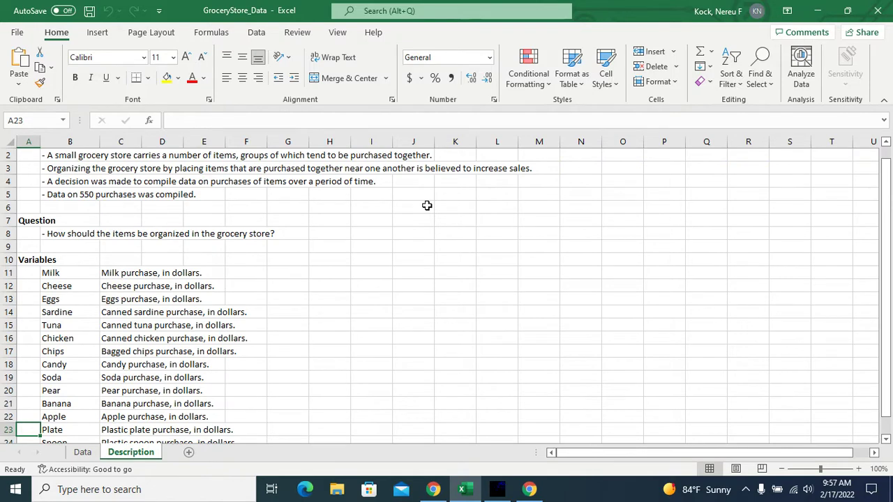
key("Down")
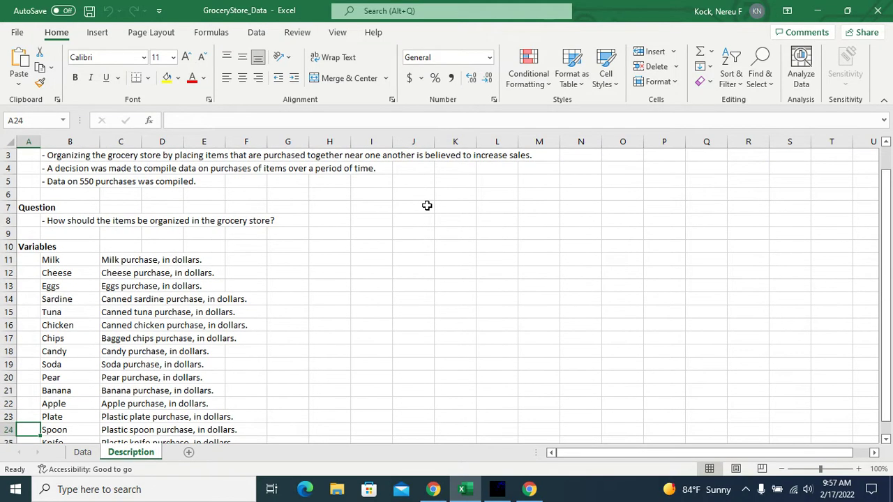
key("Down")
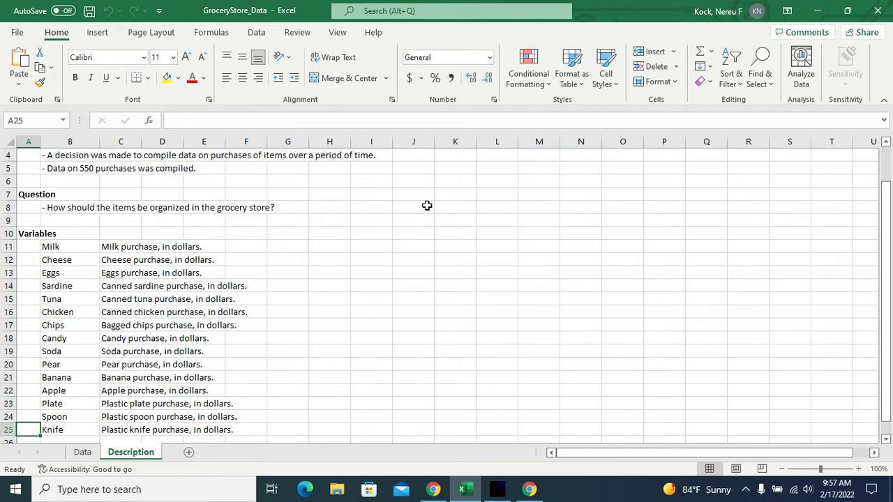
Return to cell A1 of the Description sheet and open the Data sheet
key("Up")
key("Up")
key("Up")
key("Down")
key("Down")
key("Down")
key("Up")
key("Up")
key("Up")
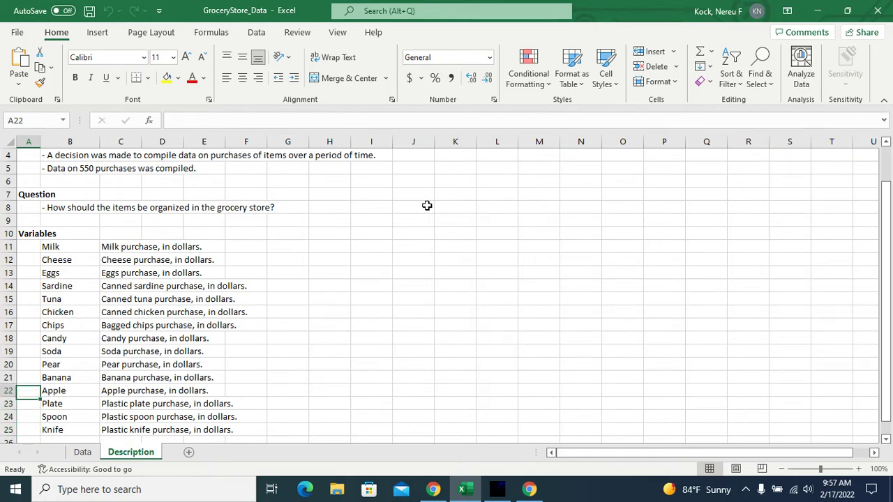
key("Up")
key("Up")
key("Up")
key("Up")
key("Up")
key("Up")
key("Up")
key("Up")
key("Up")
key("Up")
key("Up")
key("Up")
key("Up")
key("Up")
key("Up")
key("Up")
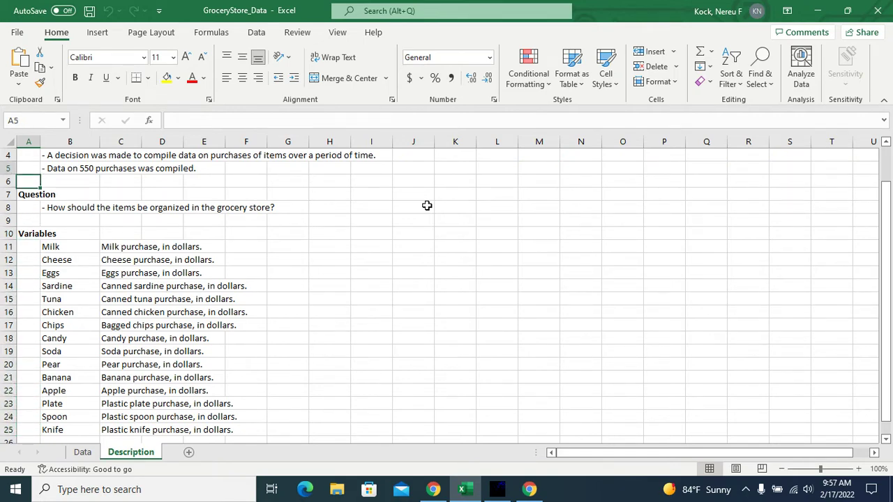
key("Up")
key("Up")
key("Up")
key("Up")
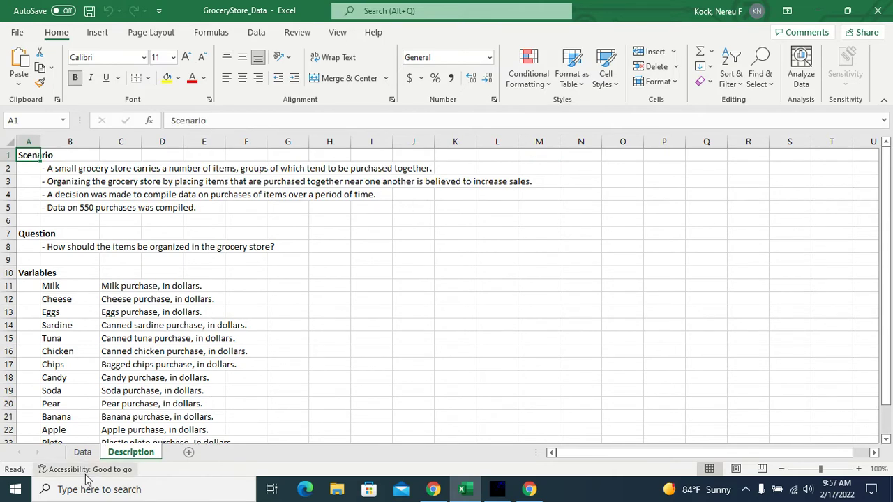
left_click(82, 452)
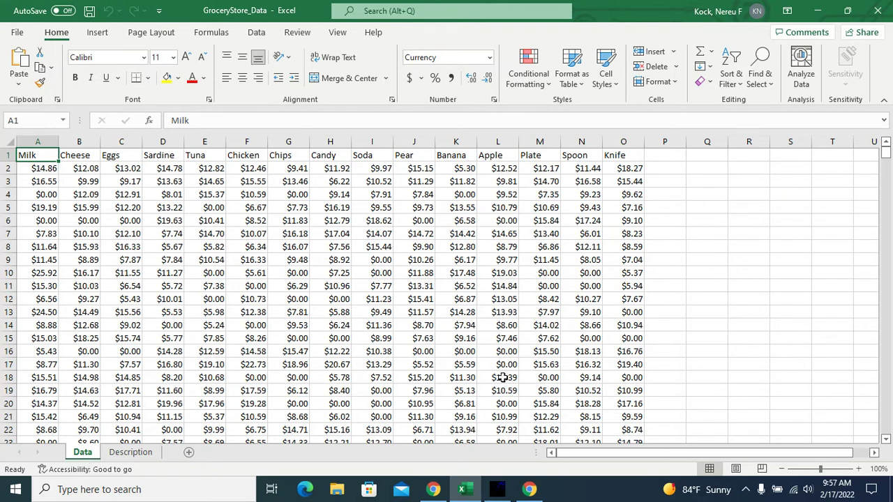
Switch to the WarpPLS project and view the raw indicator data, closing its window after checking it
mouse_move(503, 498)
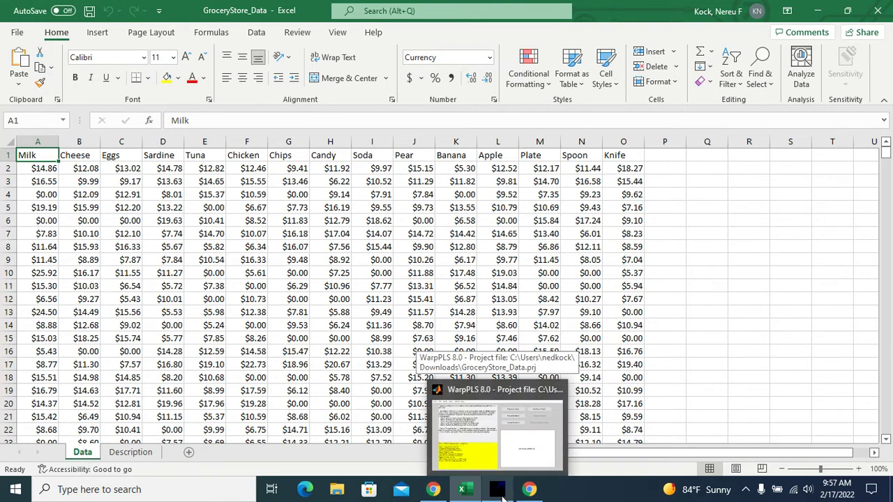
left_click(501, 418)
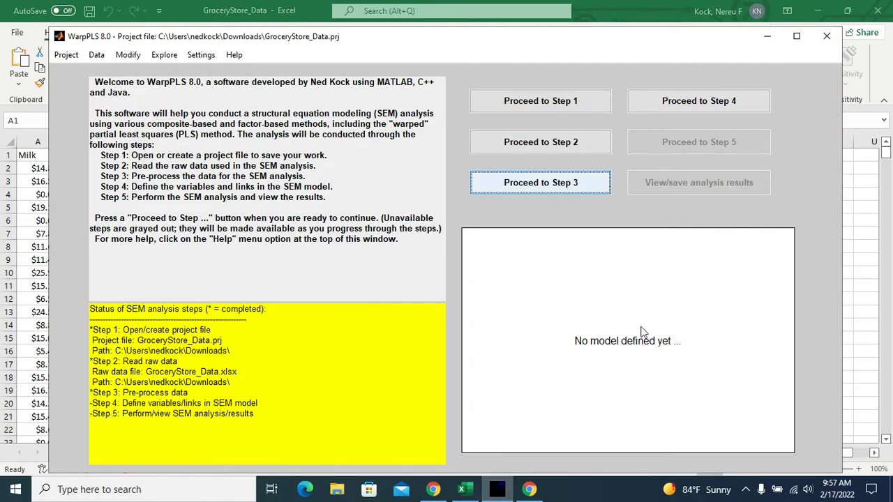
left_click(98, 56)
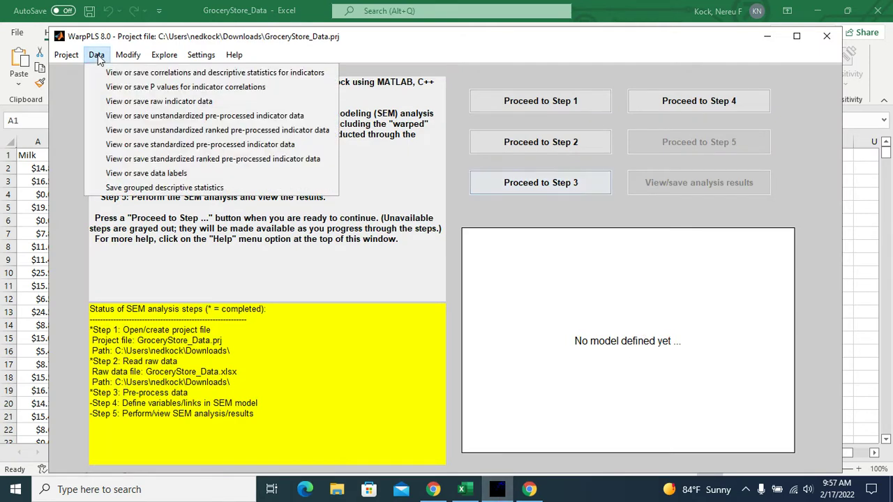
left_click(153, 101)
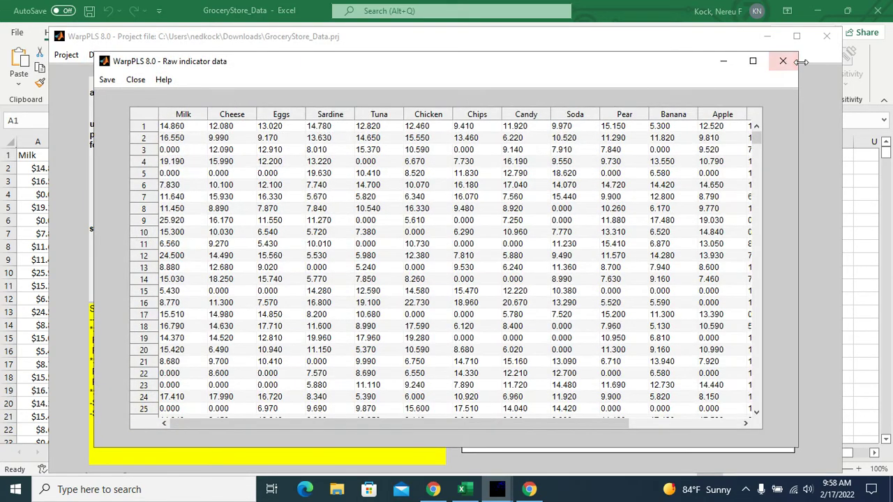
left_click(783, 62)
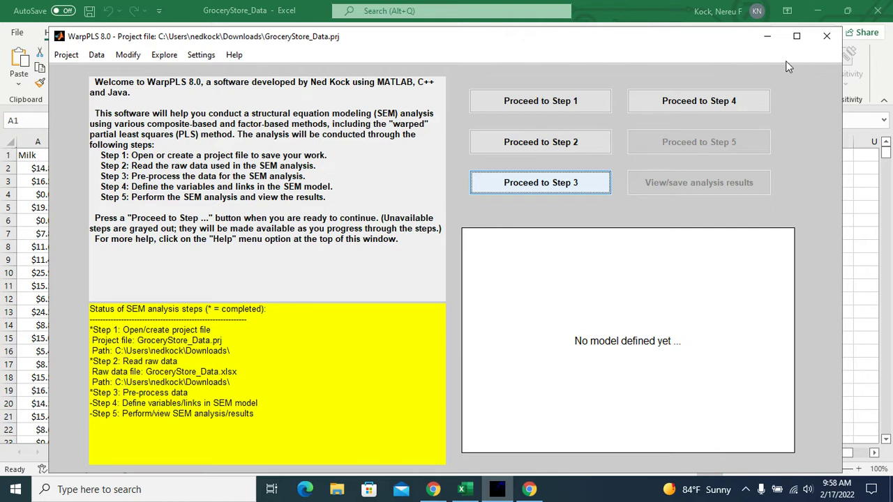
Display the correlations and descriptive statistics for indicators, moving and narrowing their window so the Step 4 command stays accessible
left_click(97, 56)
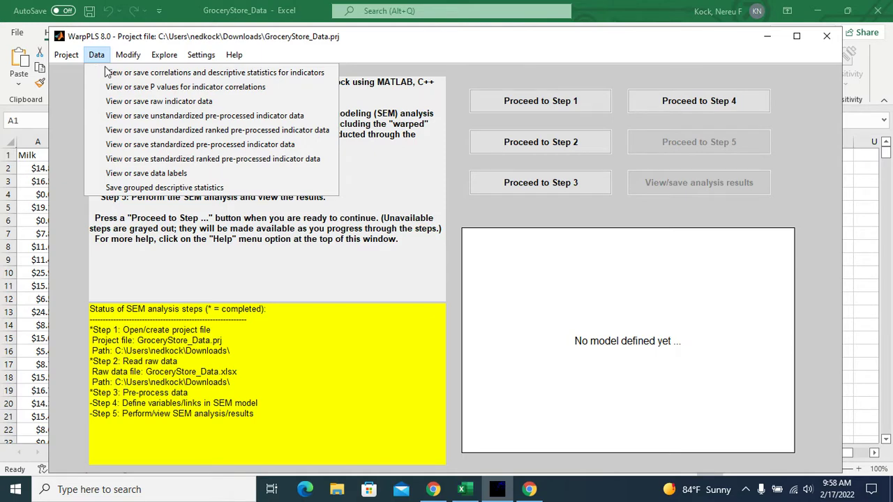
left_click(195, 74)
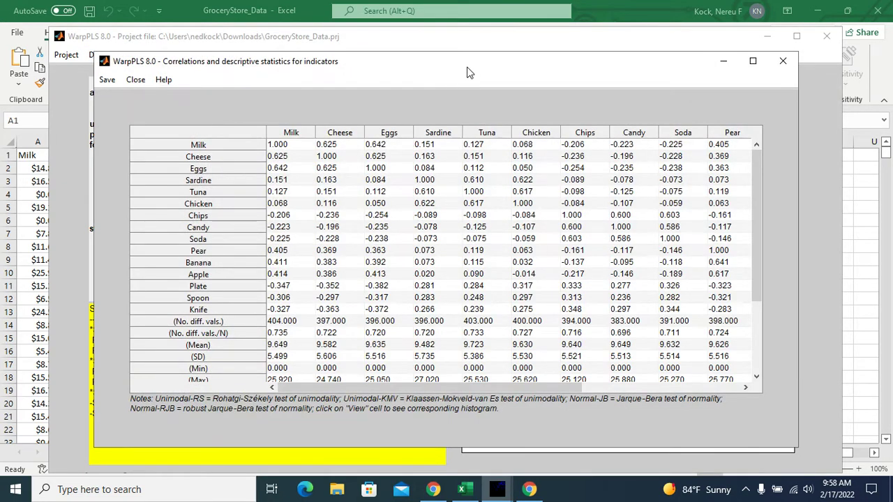
left_click_drag(484, 72, 397, 73)
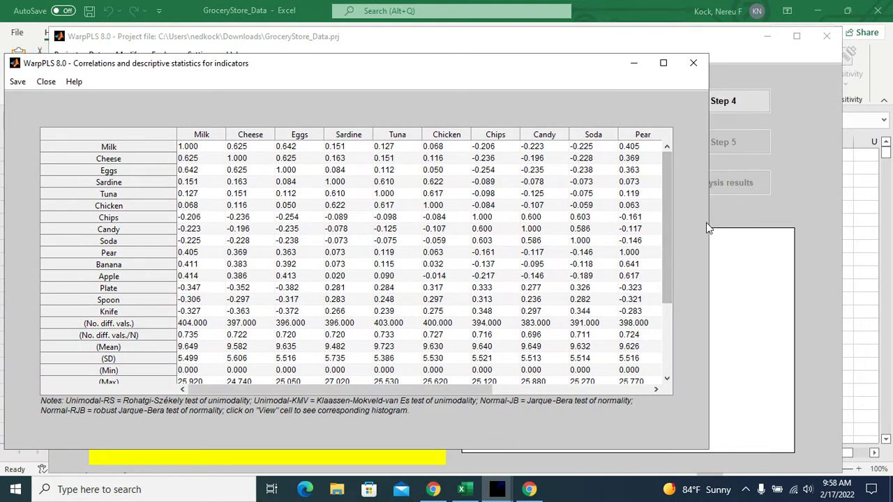
left_click_drag(708, 223, 570, 235)
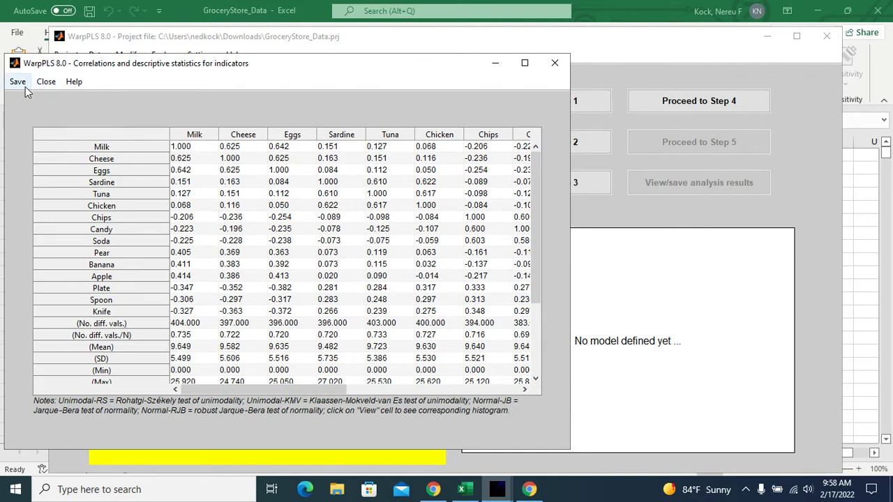
mouse_move(335, 66)
left_mouse_down()
mouse_move(319, 69)
mouse_move(333, 64)
left_mouse_up()
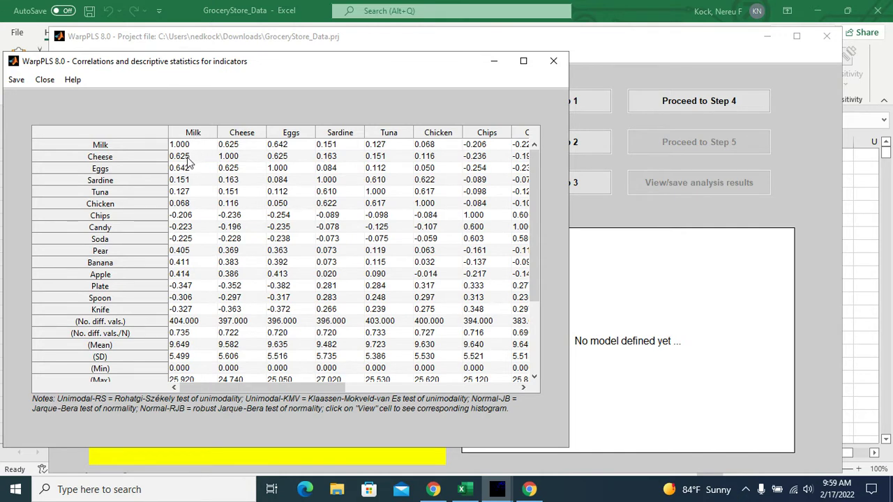
Examine the correlations among Milk, Cheese and Eggs in the indicator correlation table
left_click(187, 159)
key("Down")
key("Up")
key("Up")
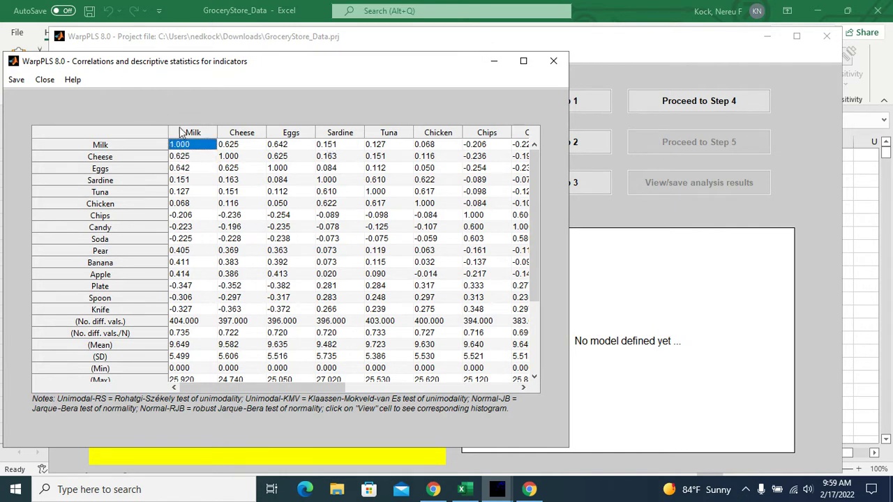
left_click(189, 171)
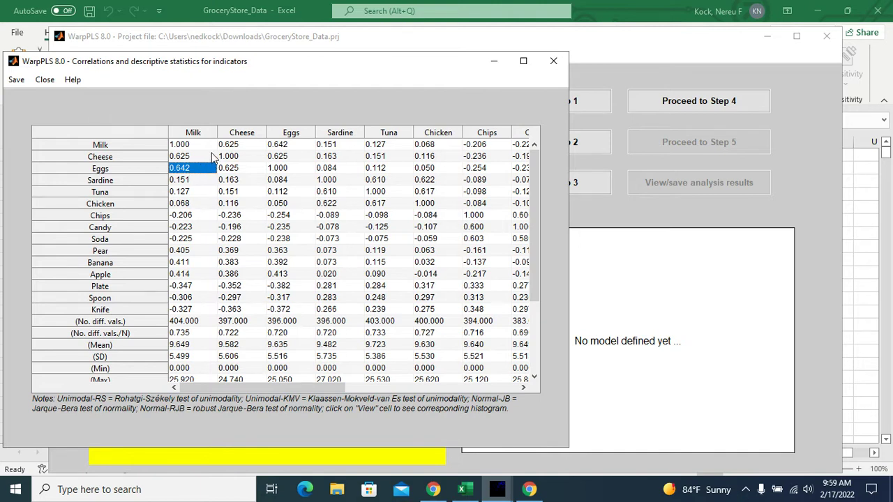
left_click(233, 145)
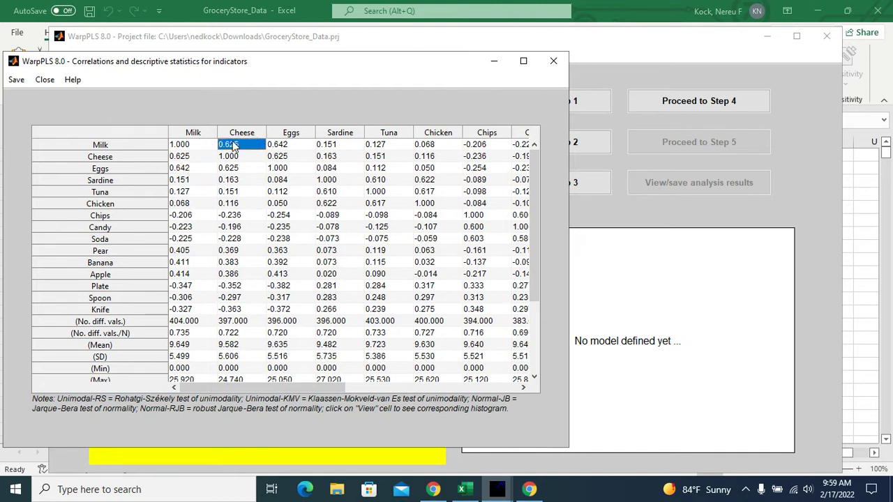
left_click(187, 157)
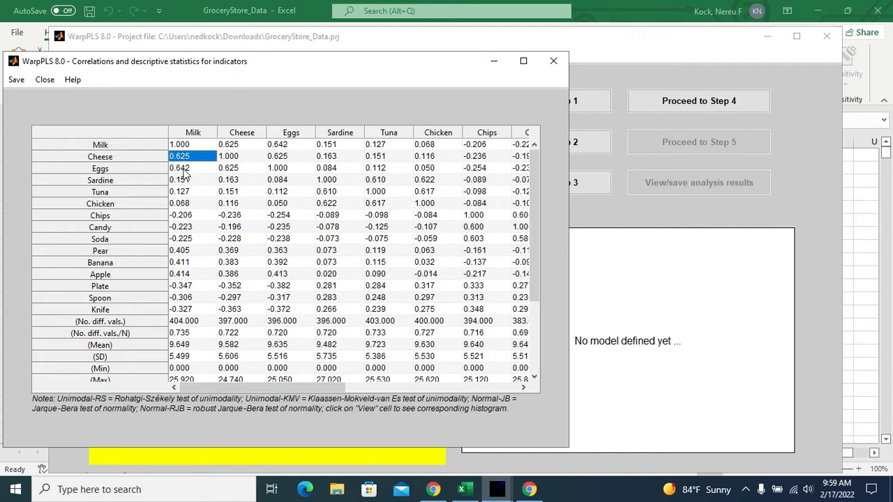
left_click(185, 171)
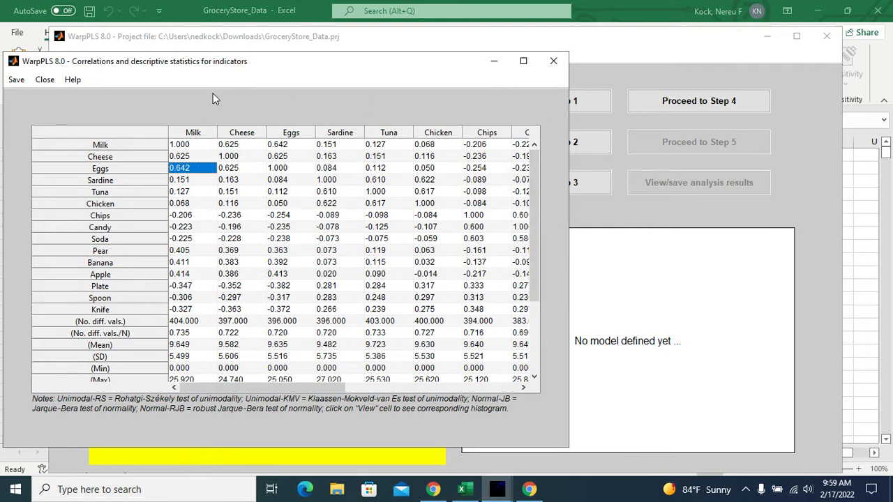
left_click(193, 147)
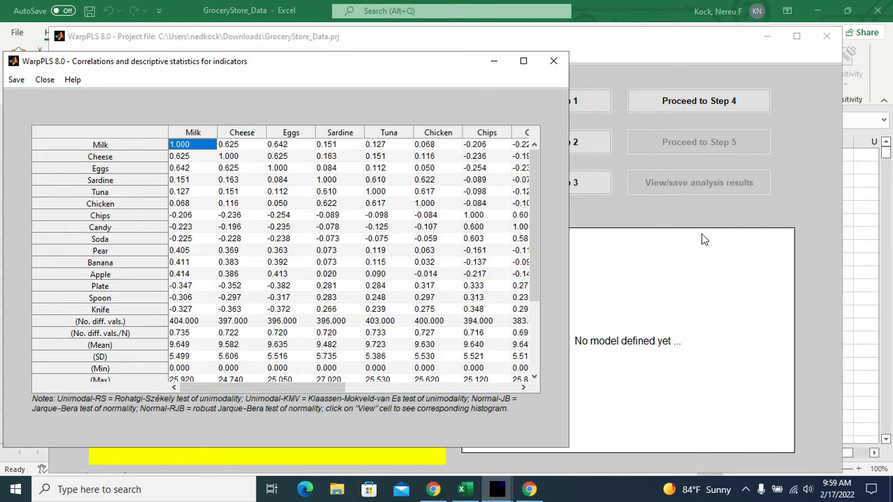
Proceed to Step 4 and start defining the SEM model in a blank model editor
left_click(709, 103)
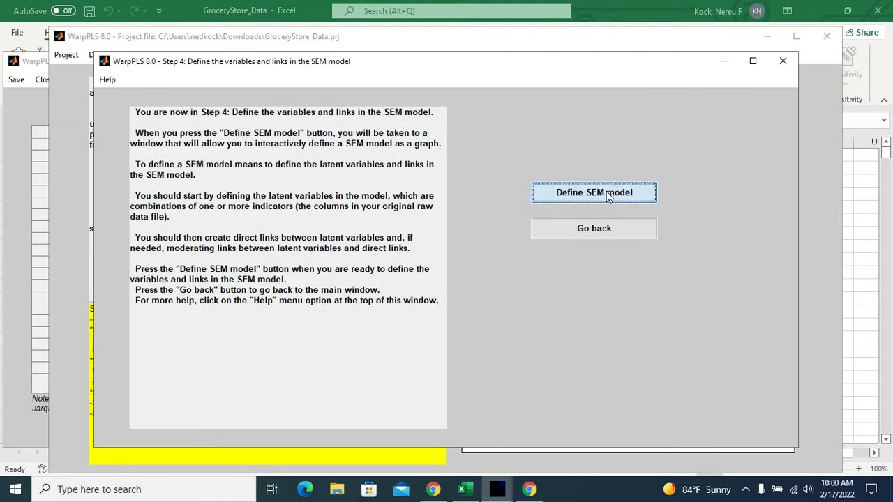
left_click(590, 191)
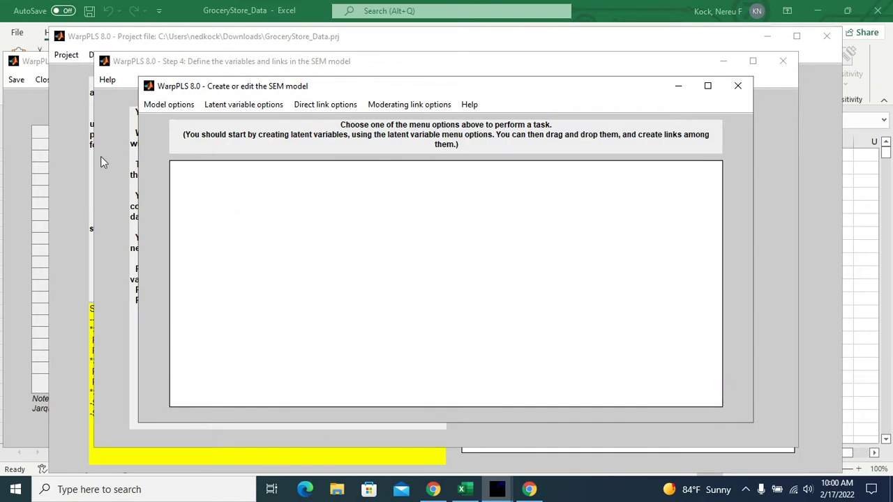
Create a reflective latent variable named Dairy in the SEM model with Milk, Cheese and Eggs as indicators, and save its settings
left_click(31, 63)
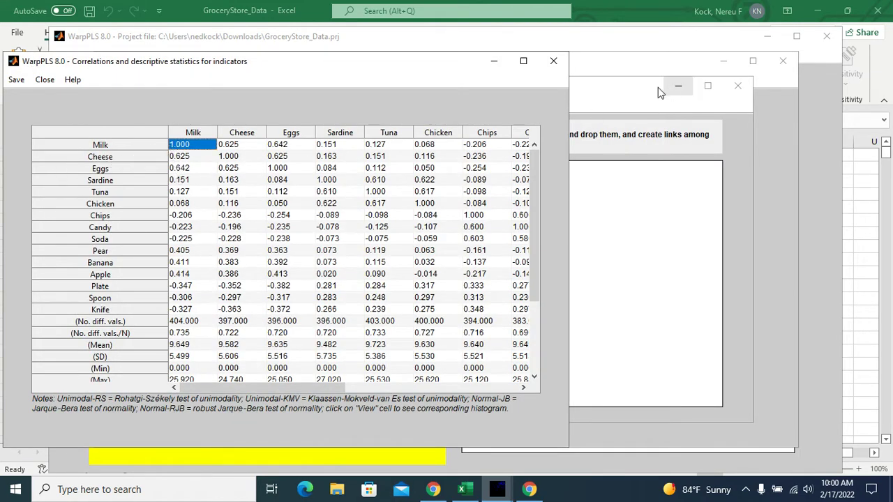
left_click(629, 95)
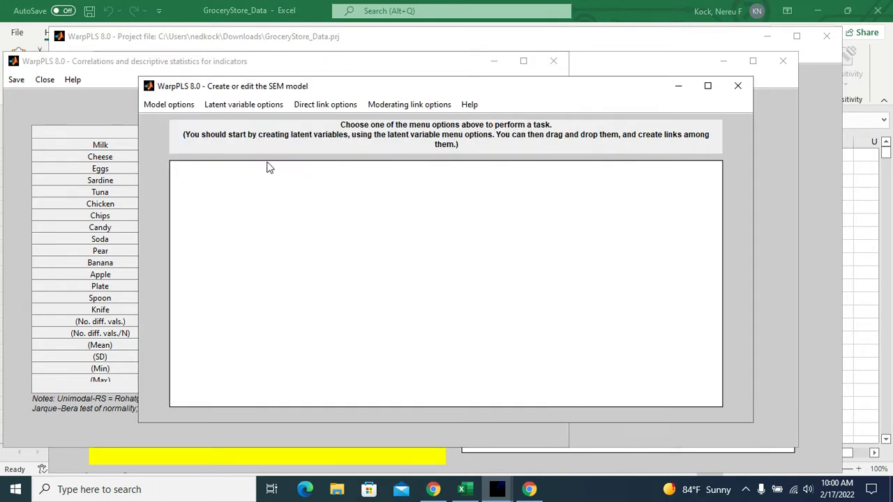
left_click(237, 104)
left_click(246, 125)
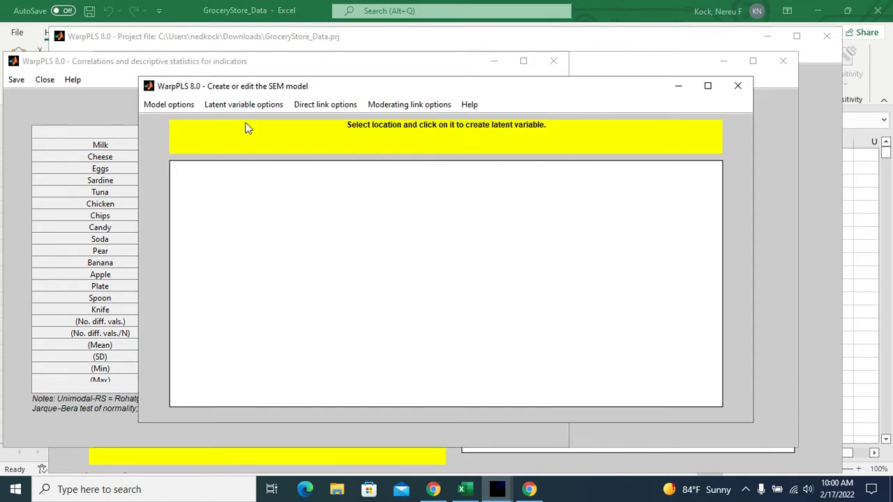
left_click(341, 271)
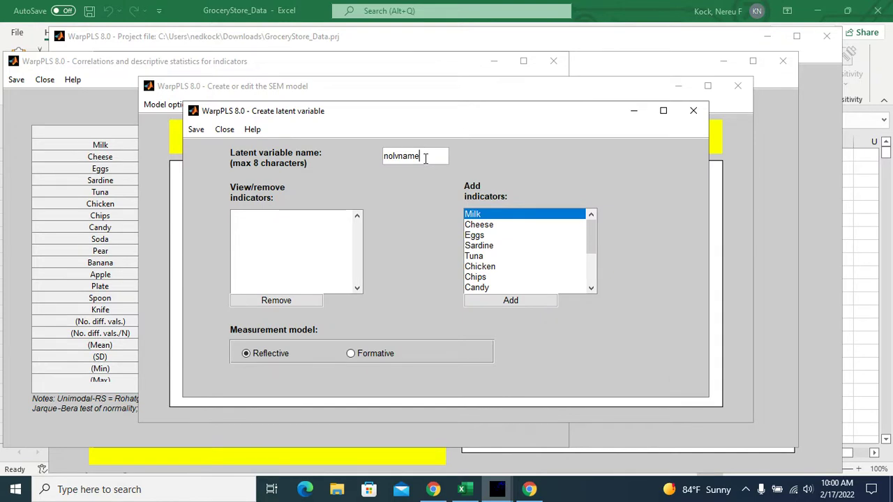
left_click_drag(422, 155, 358, 159)
type("Dairy")
left_click(503, 304)
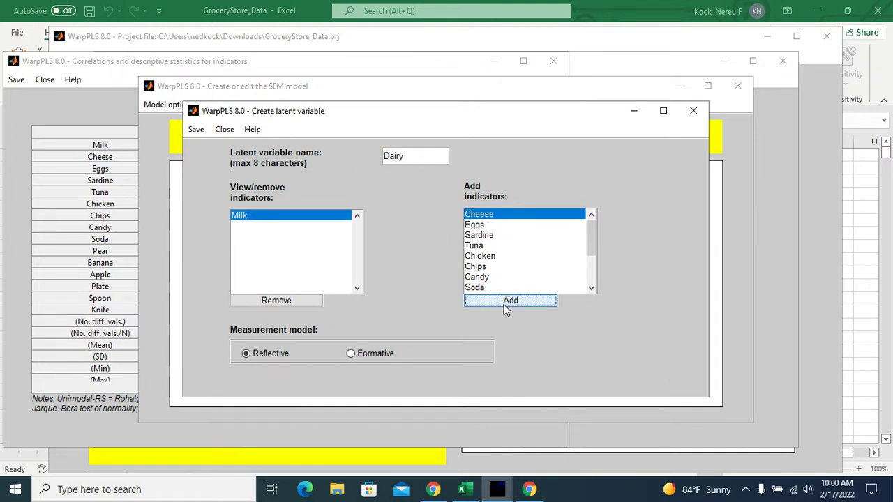
left_click(504, 304)
left_click(503, 304)
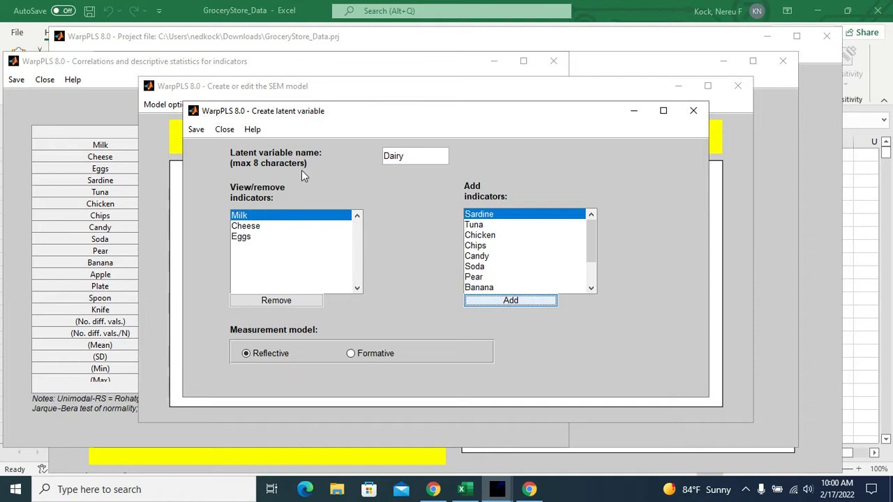
left_click(196, 129)
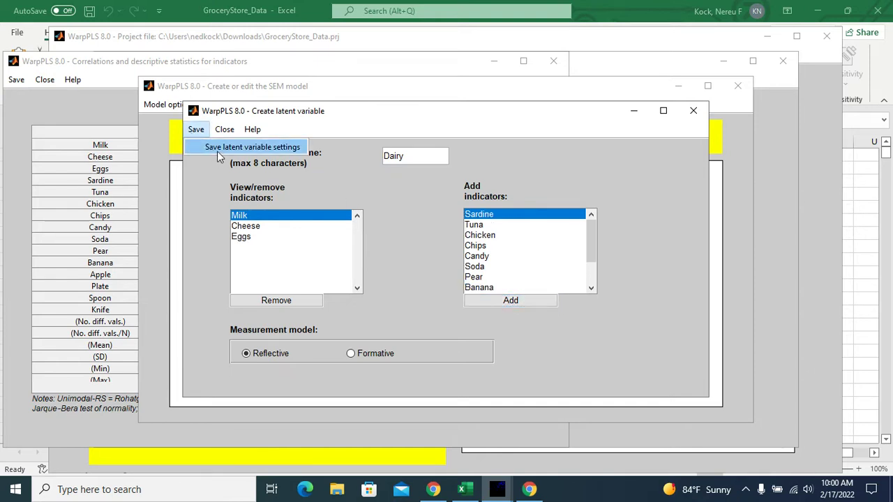
left_click(217, 151)
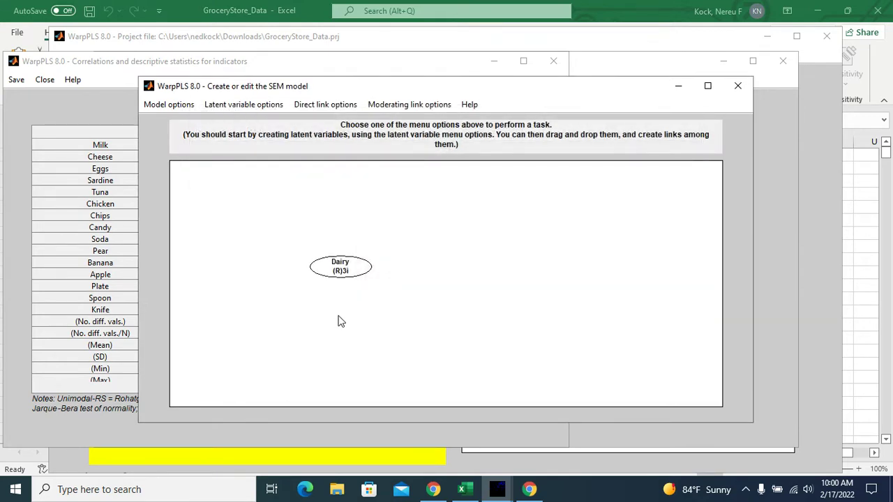
Examine the correlations among Sardine, Tuna and Chicken in the indicator correlation table
left_click(118, 62)
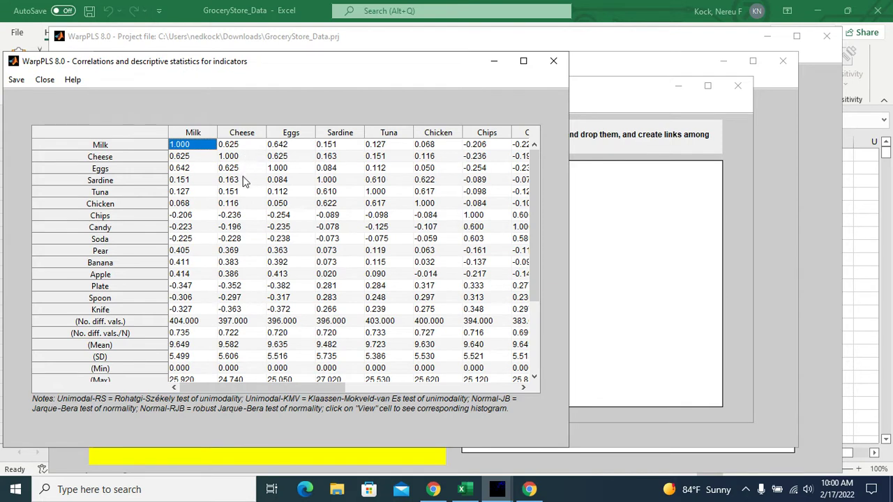
left_click(348, 146)
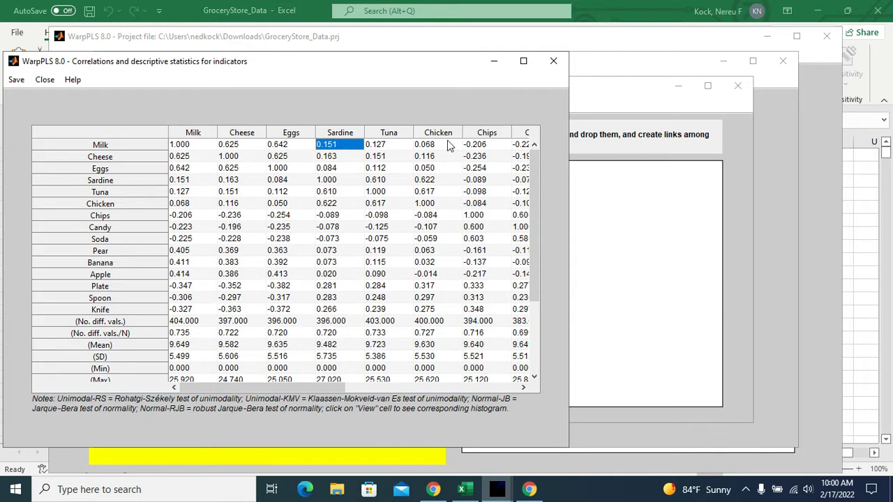
key("Down")
key("Down")
key("Down")
key("Down")
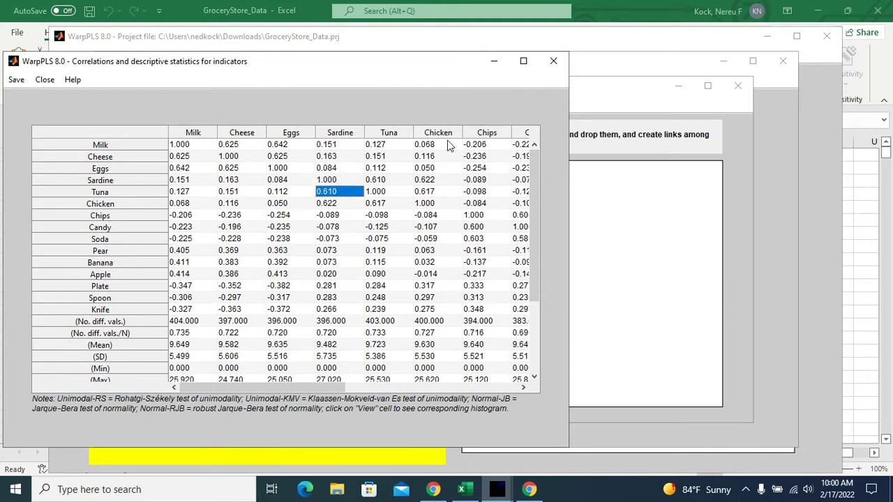
key("Down")
key("Up")
key("Down")
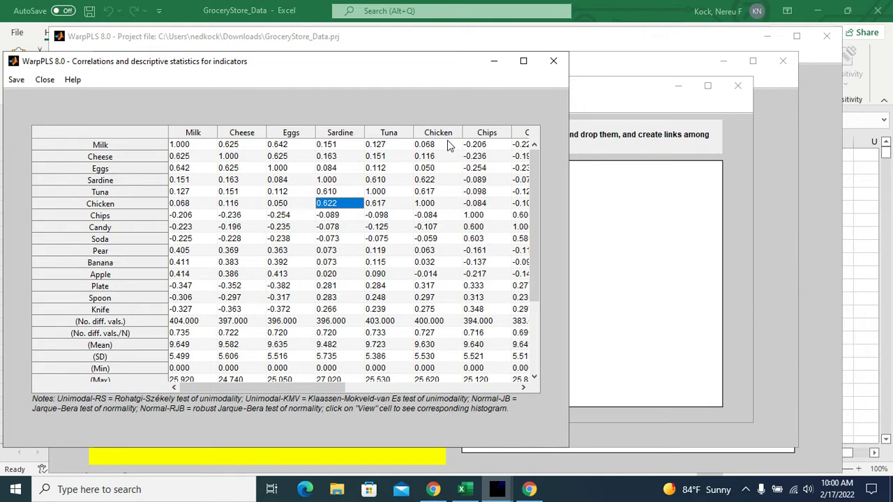
Create a reflective latent variable named Meat above and to the right of Dairy, with Sardine, Tuna and Chicken as indicators, and save it
left_click(631, 91)
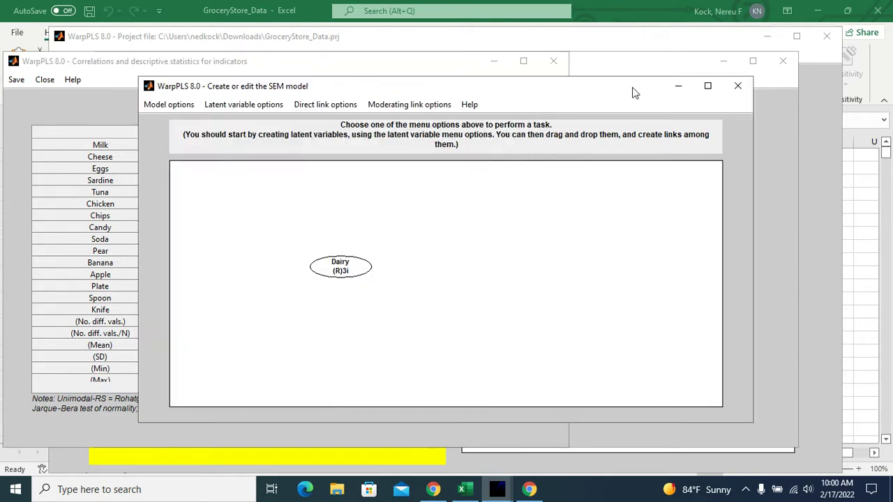
left_click(248, 105)
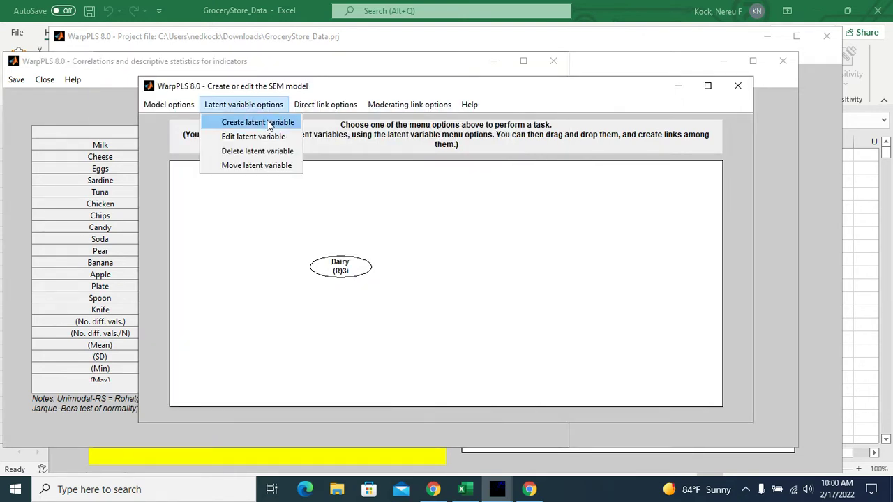
left_click(269, 123)
left_click(455, 227)
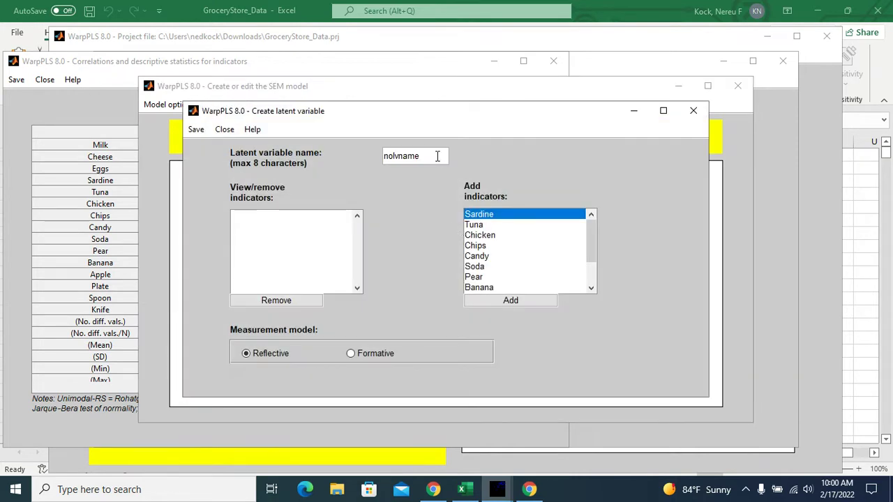
left_click_drag(438, 154, 381, 156)
type("Meat")
left_click(527, 299)
left_click(527, 300)
left_click(527, 300)
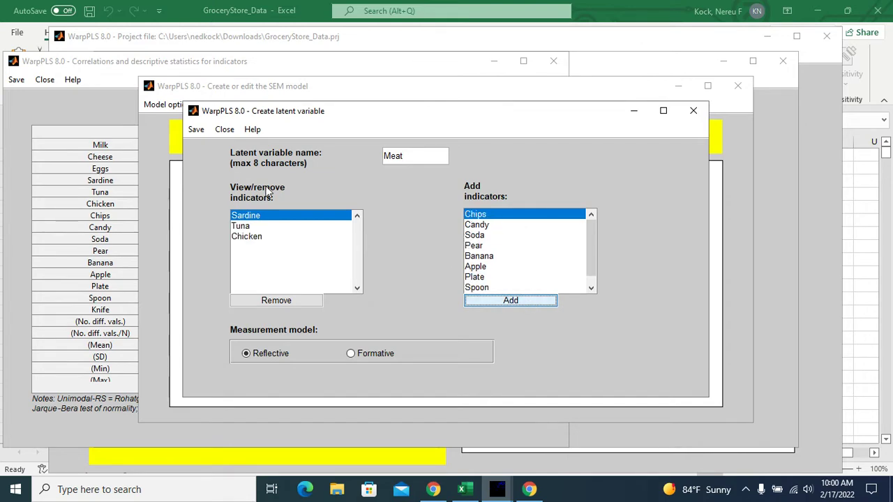
left_click(196, 129)
left_click(216, 147)
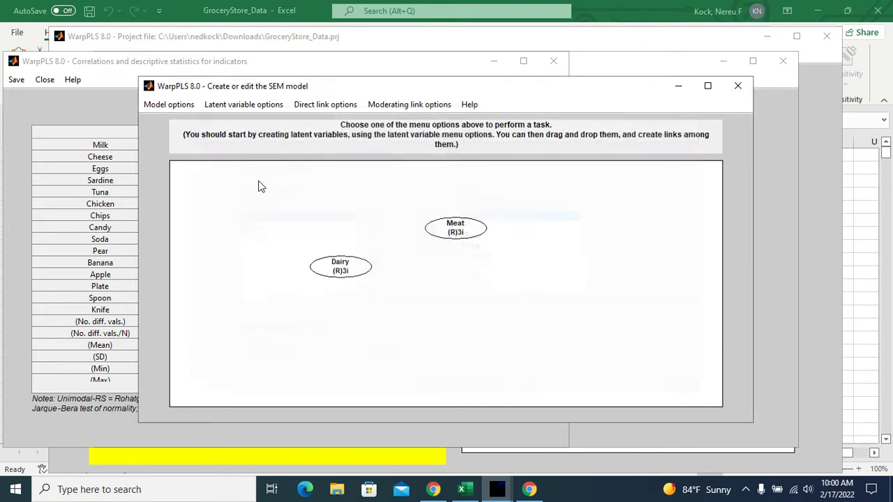
Examine the correlations among Chips, Candy and Soda in the indicator correlation table
left_click(108, 73)
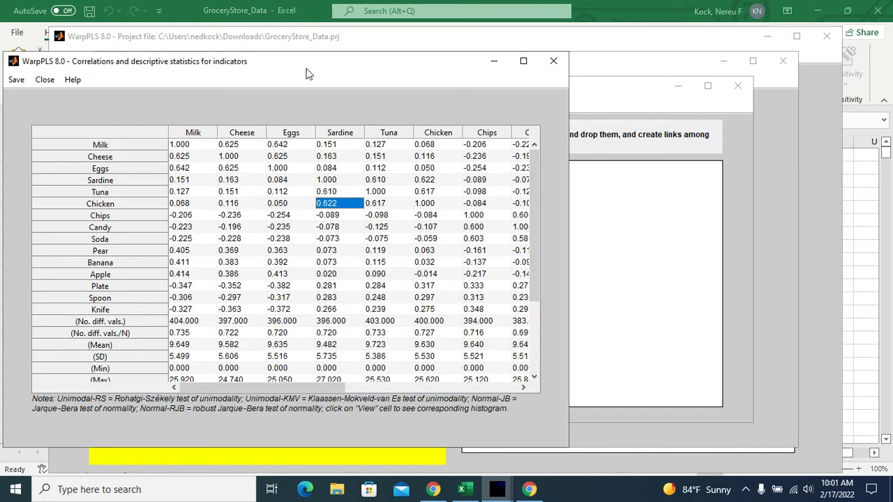
key("Right")
key("Right")
key("Right")
key("Right")
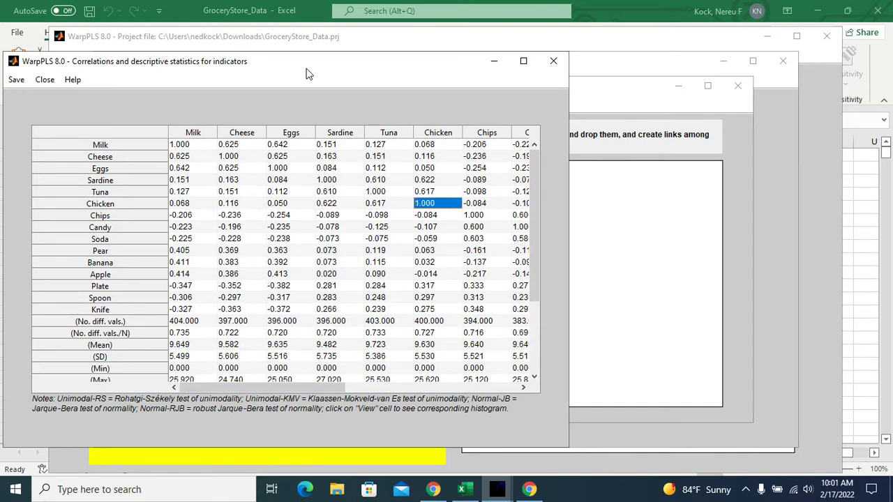
key("Left")
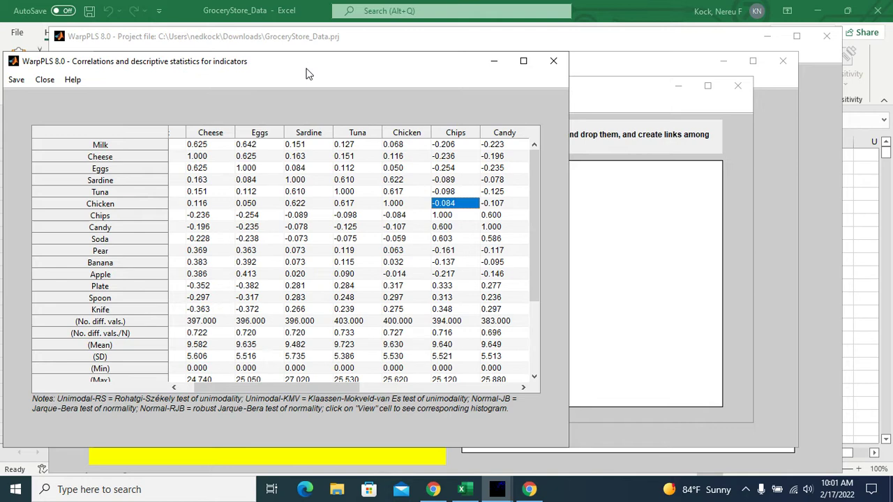
key("Right")
key("Right")
key("Right")
key("Right")
key("Left")
key("Left")
key("Left")
key("Left")
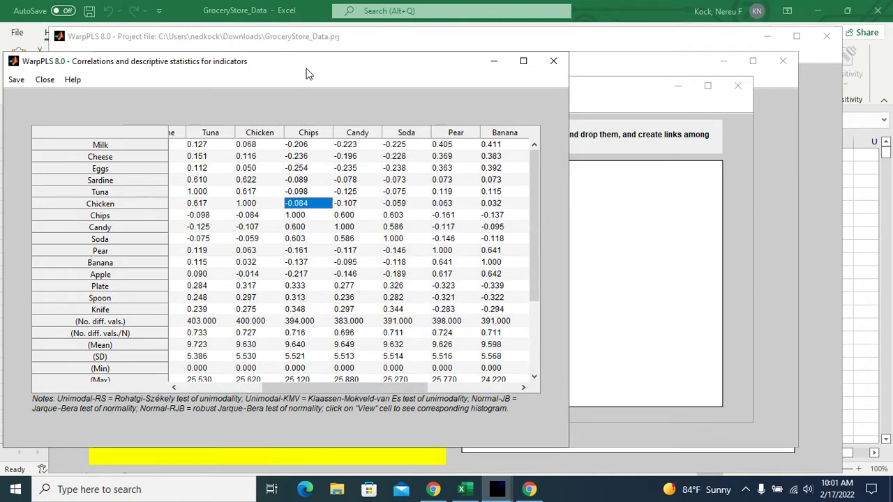
key("Down")
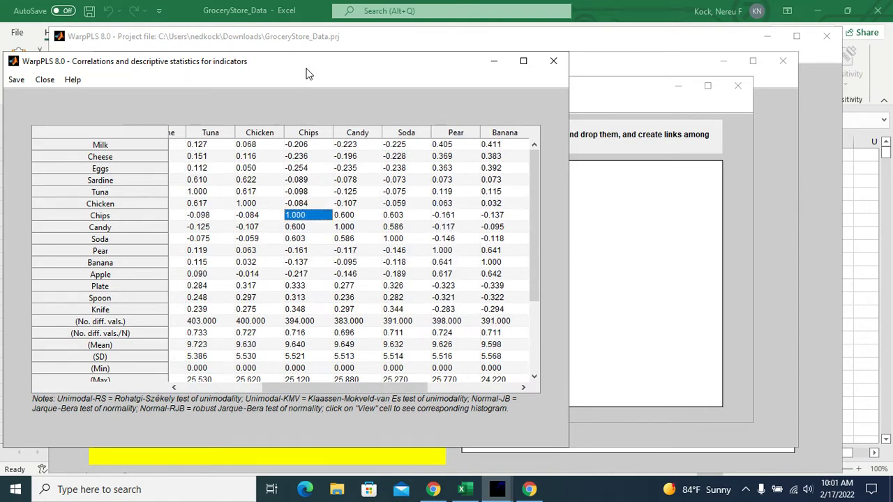
key("Down")
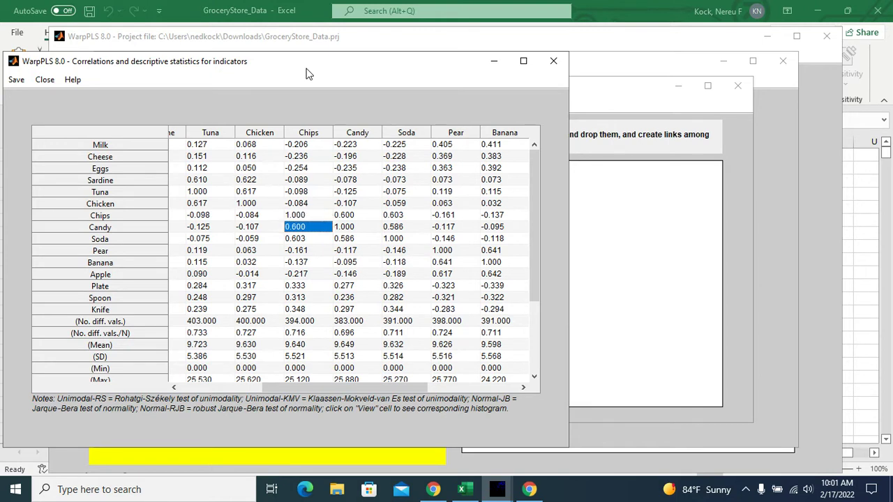
key("Down")
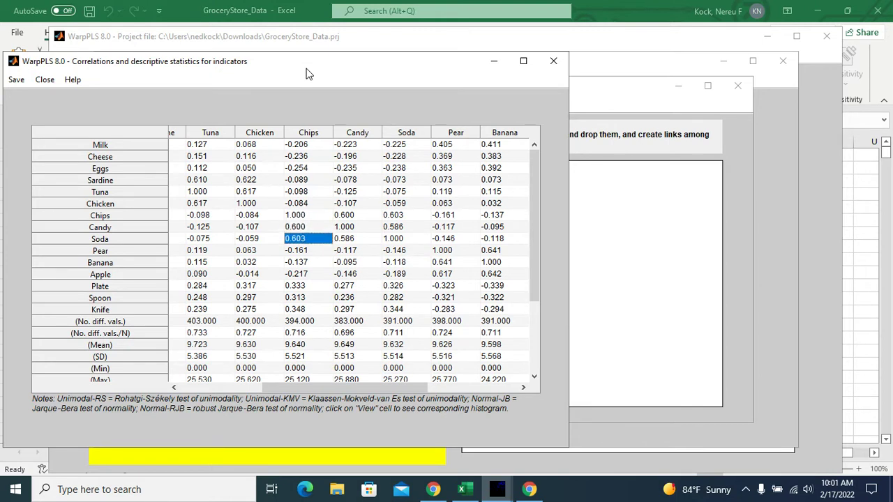
key("Up")
key("Up")
key("Down")
key("Down")
Create a reflective latent variable named Junk in the SEM model with Chips, Candy and Soda as indicators, and save its settings
left_click(624, 94)
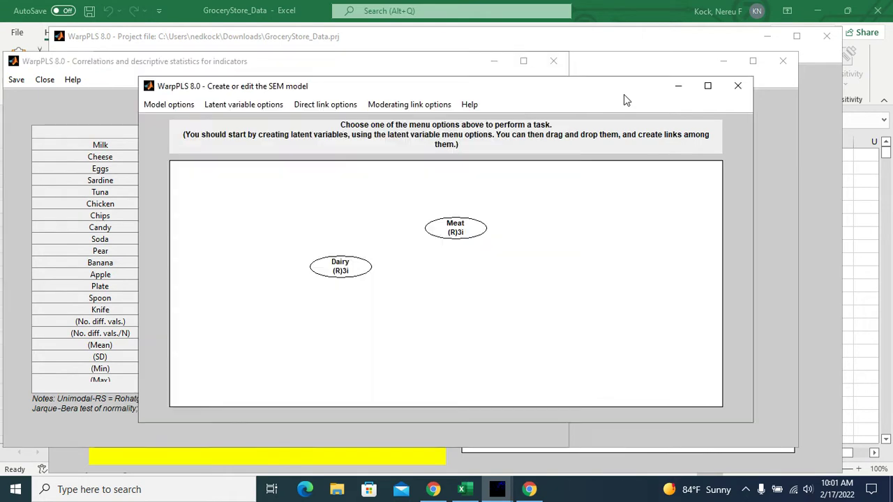
left_click(240, 104)
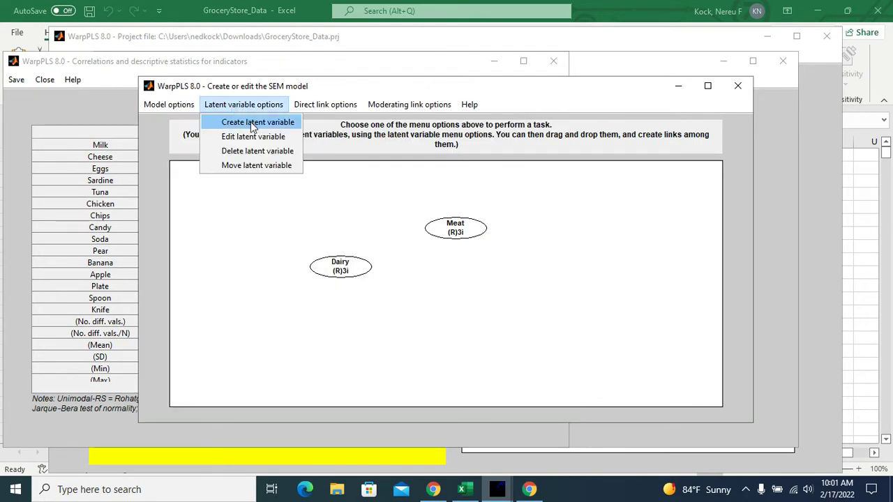
left_click(254, 120)
left_click(512, 304)
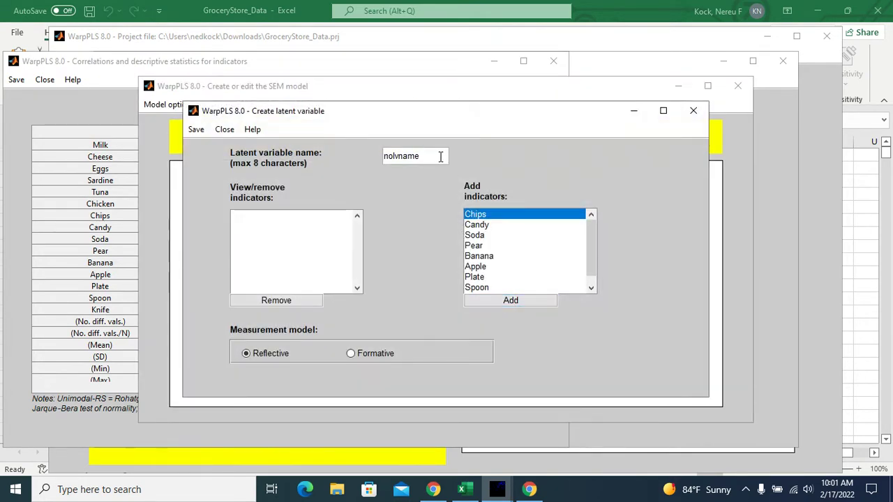
key("ctrl+a")
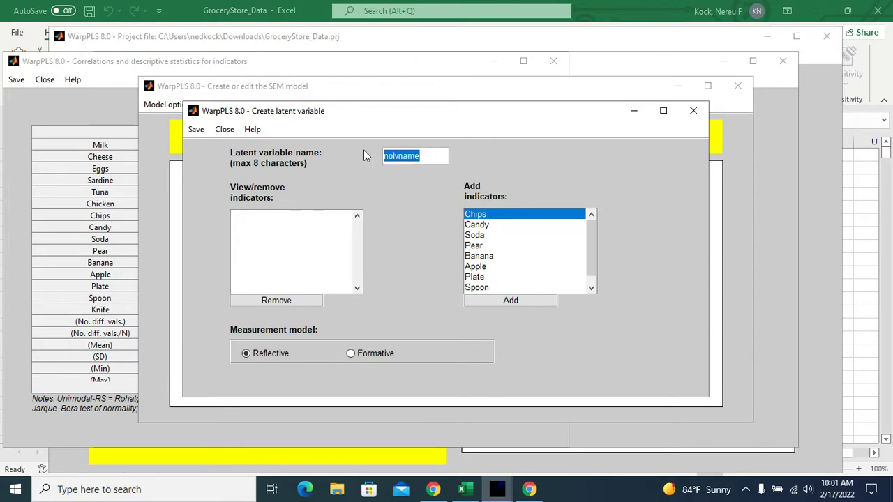
type("Junk")
left_click(490, 302)
left_click(490, 302)
left_click(489, 301)
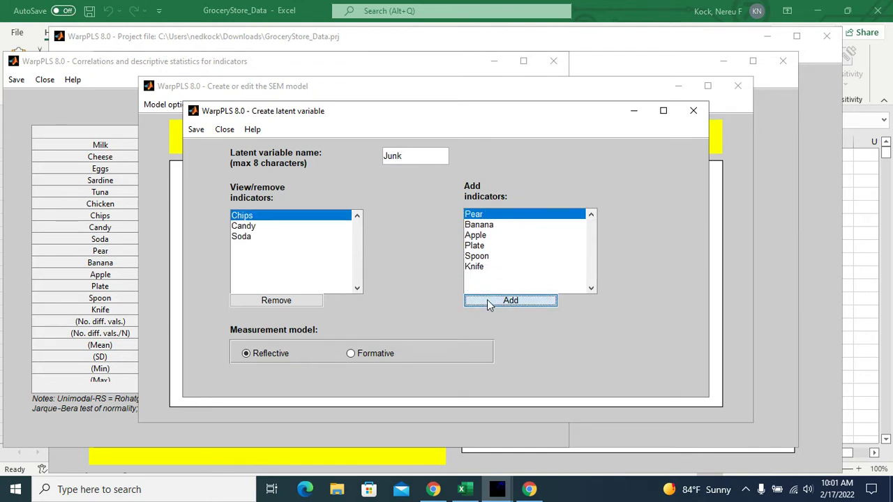
left_click(196, 129)
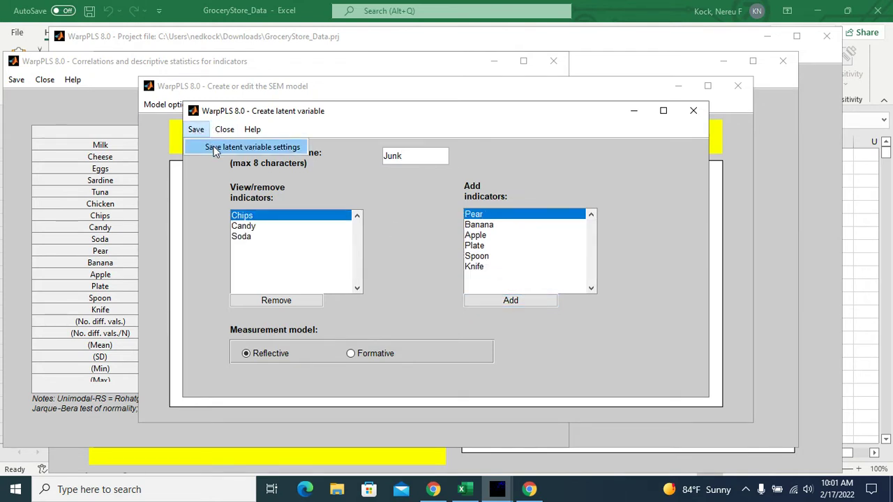
left_click(216, 146)
Examine the correlations of Pear with Banana and Apple in the indicator correlation table
left_click(94, 97)
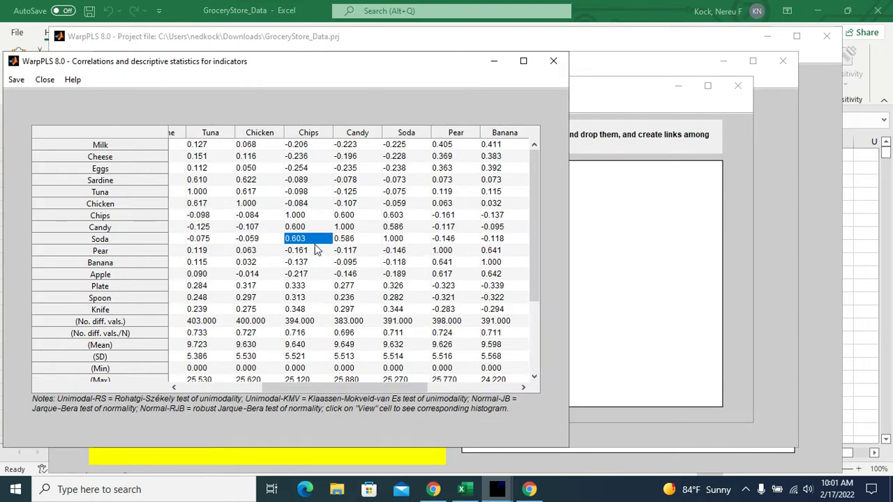
key("Right")
key("Right")
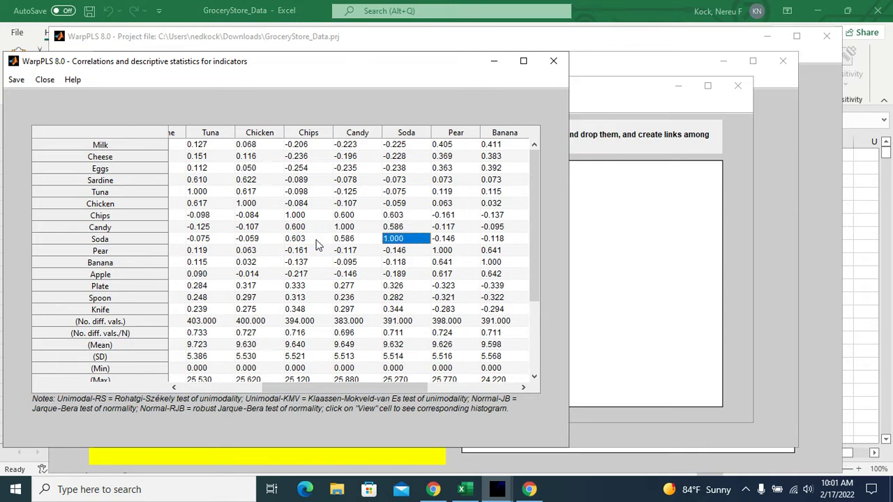
key("Right")
key("Right")
key("Right")
key("Right")
key("Left")
key("Left")
key("Left")
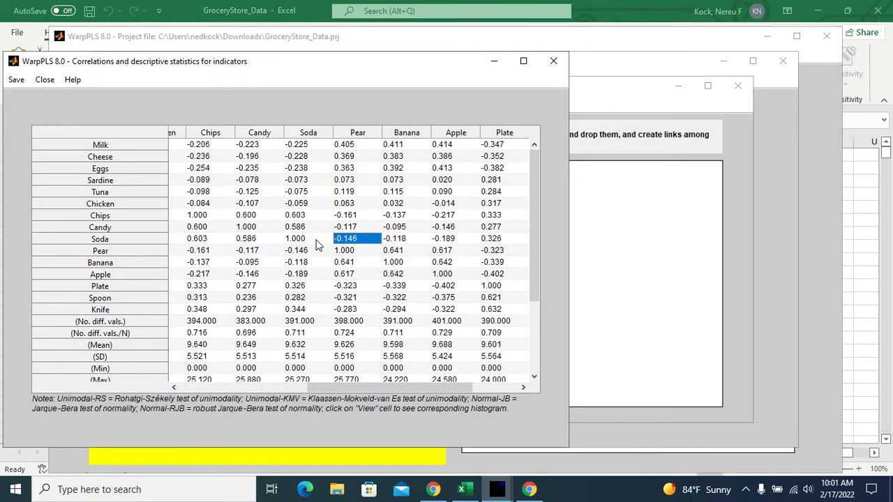
key("Down")
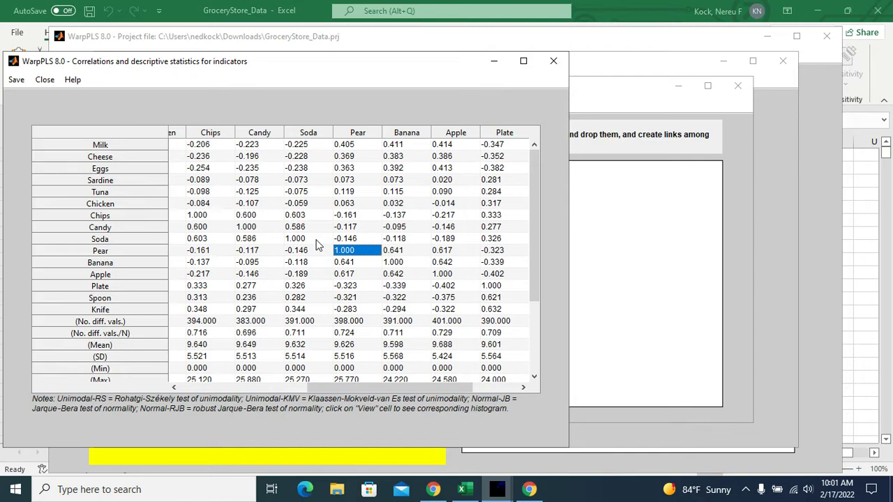
key("Down")
key("Down")
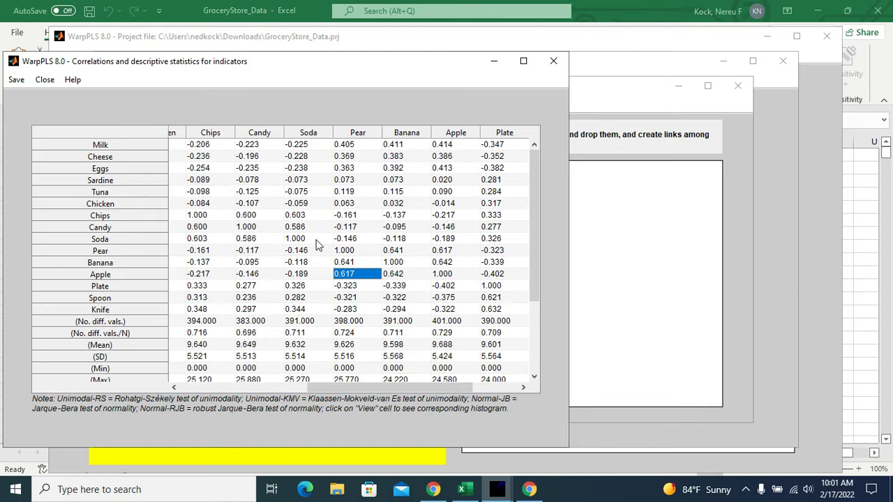
Recheck the values in the Pear column for the Pear, Banana and Apple rows of the correlation table
key("Up")
key("Up")
key("Down")
key("Down")
Place a new latent variable in the SEM model below and to the left of Junk and name it Fruit
left_click(613, 100)
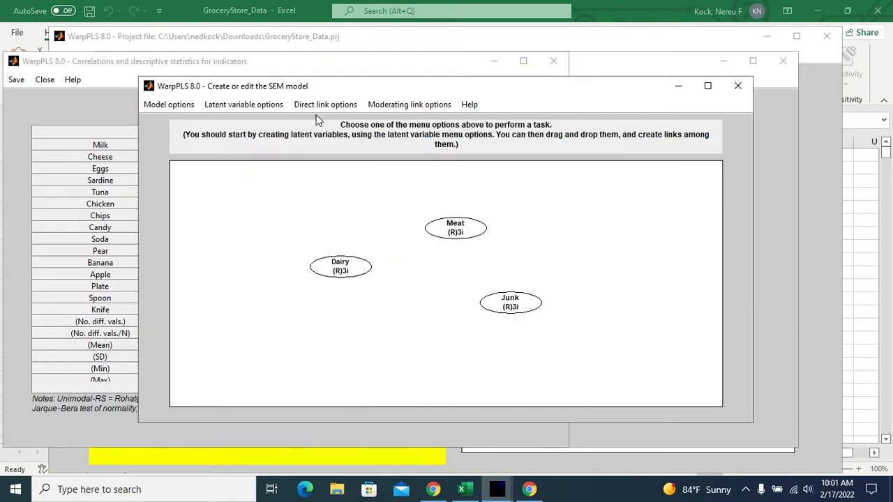
left_click(267, 105)
left_click(263, 123)
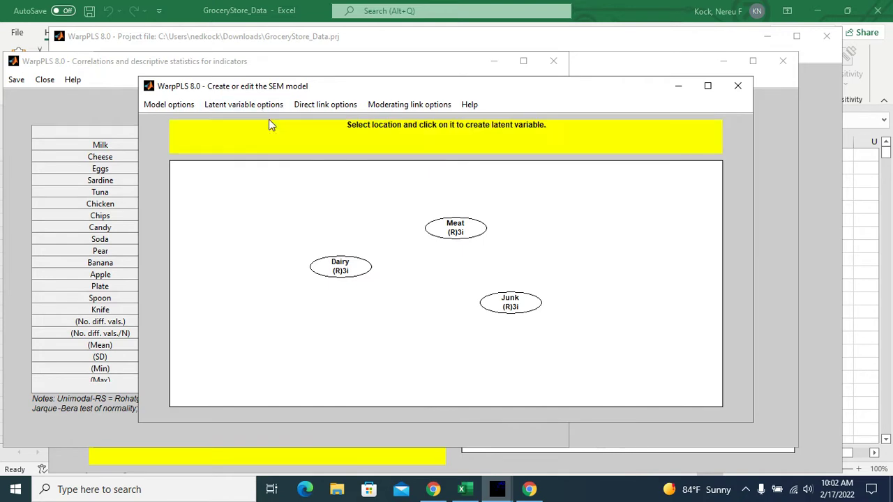
left_click(429, 324)
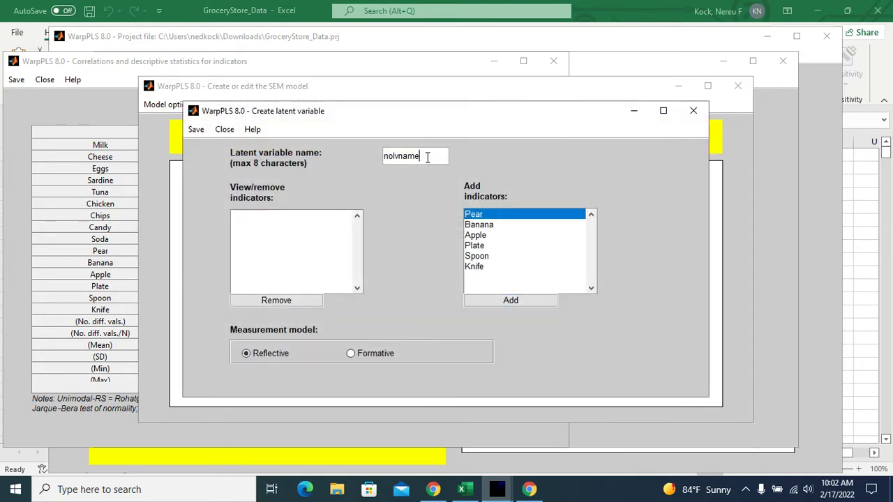
left_click_drag(426, 155, 359, 163)
type("Fu")
key("BackSpace")
type("ruit")
Add Pear, Banana and Apple as reflective indicators of Fruit and save the latent variable settings
left_click(493, 301)
left_click(494, 301)
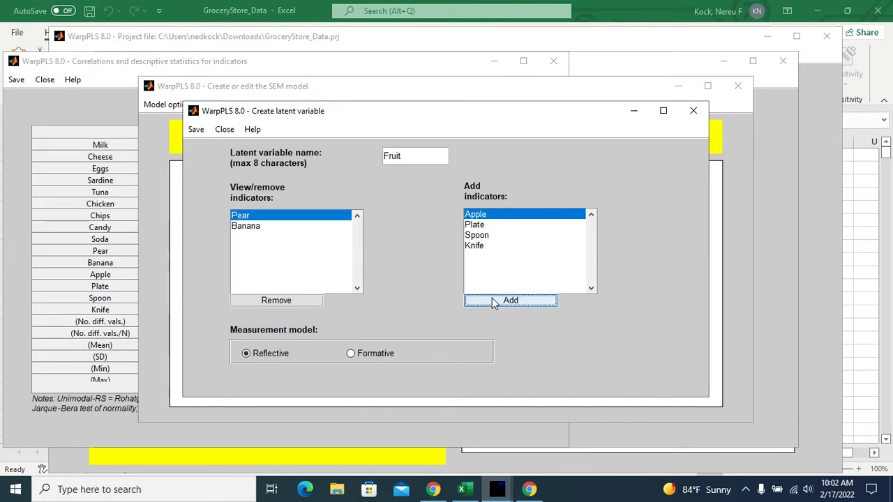
left_click(493, 301)
left_click(196, 129)
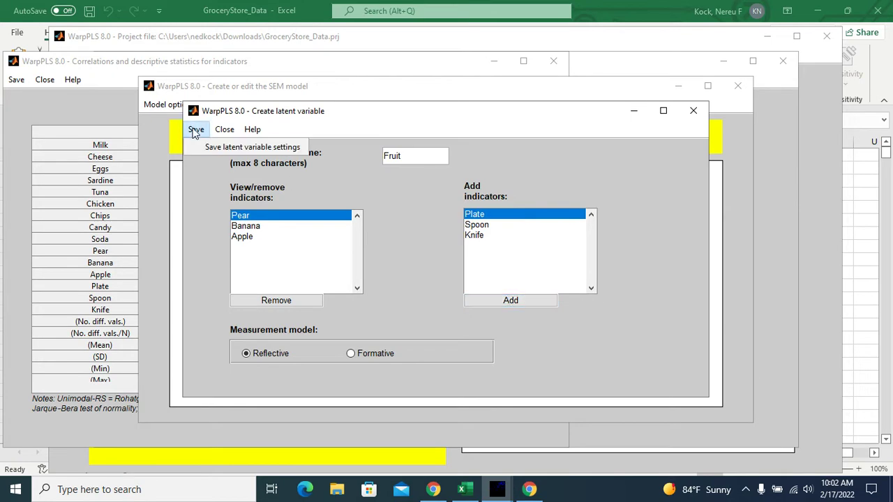
left_click(207, 144)
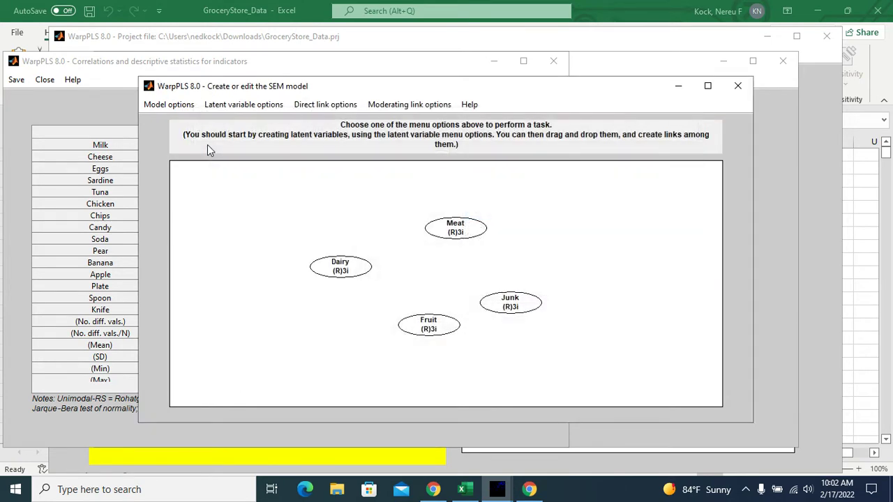
Examine the correlations of Plate with Spoon and Knife in the indicator correlation table
left_click(112, 69)
key("Right")
key("Right")
key("Right")
key("Right")
key("Right")
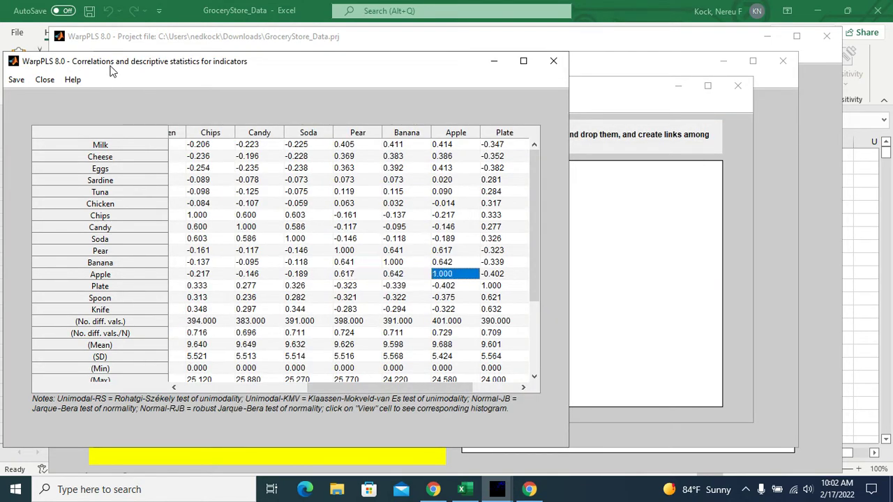
key("Left")
key("Left")
key("Left")
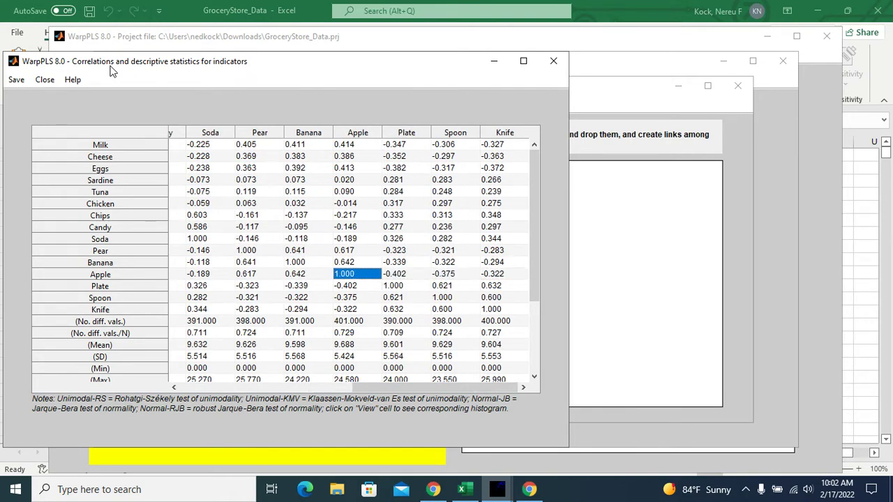
key("Right")
key("Down")
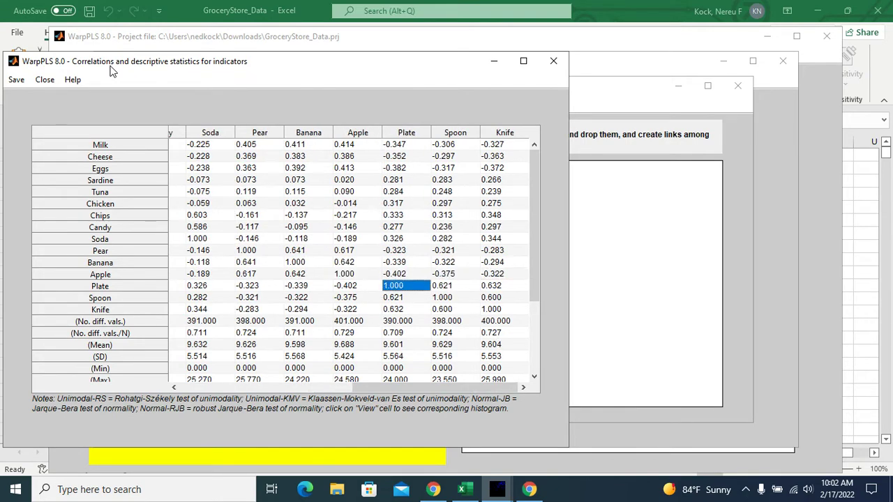
key("Down")
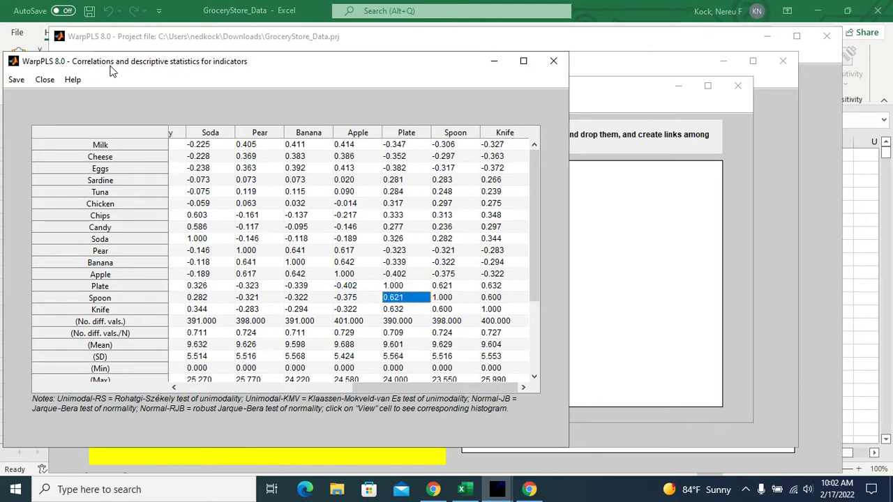
key("Down")
key("Up")
key("Up")
key("Down")
key("Down")
key("Up")
key("Up")
key("Down")
key("Down")
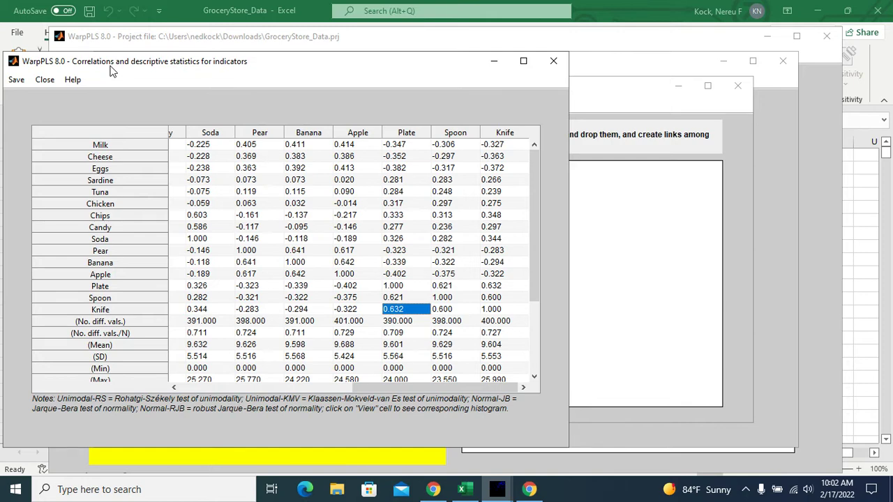
Place a new latent variable in the SEM model above and to the right of Junk and name it Utls
left_click(640, 93)
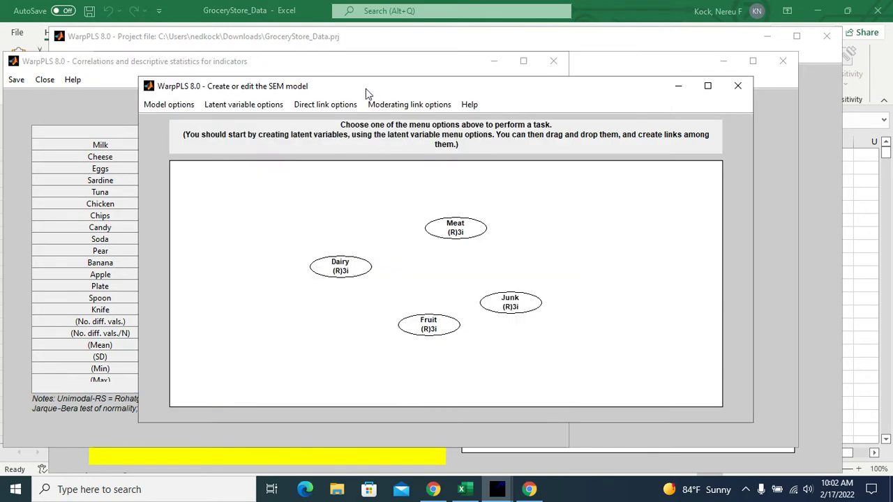
left_click(268, 103)
left_click(262, 118)
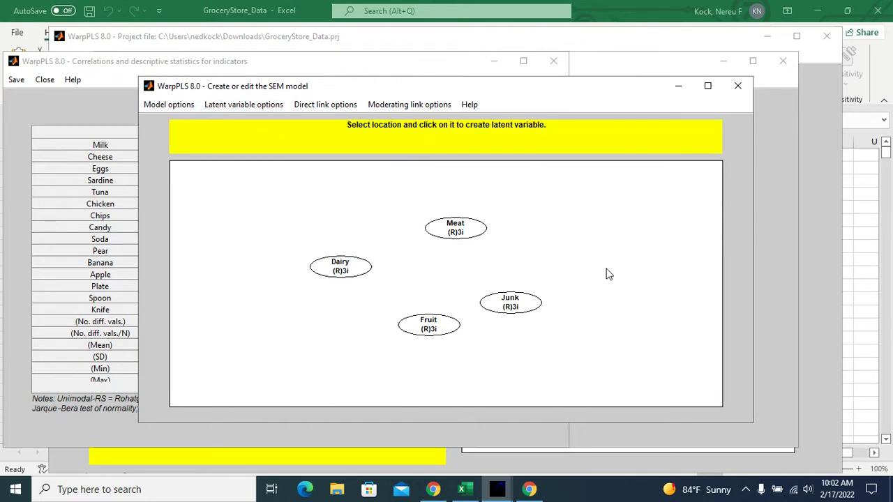
left_click(566, 254)
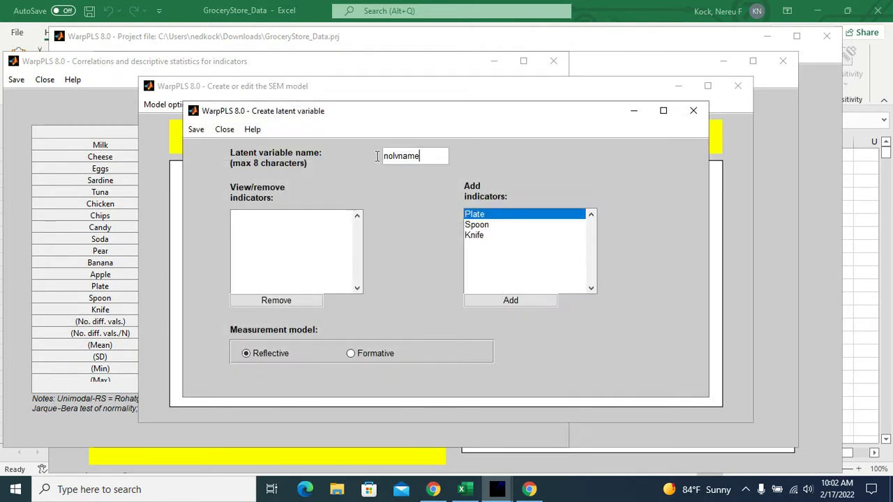
double_click(376, 155)
type("U")
type("ls")
Add Plate, Spoon and Knife as reflective indicators of Utls and save the latent variable settings
left_click(528, 300)
left_click(528, 300)
left_click(528, 300)
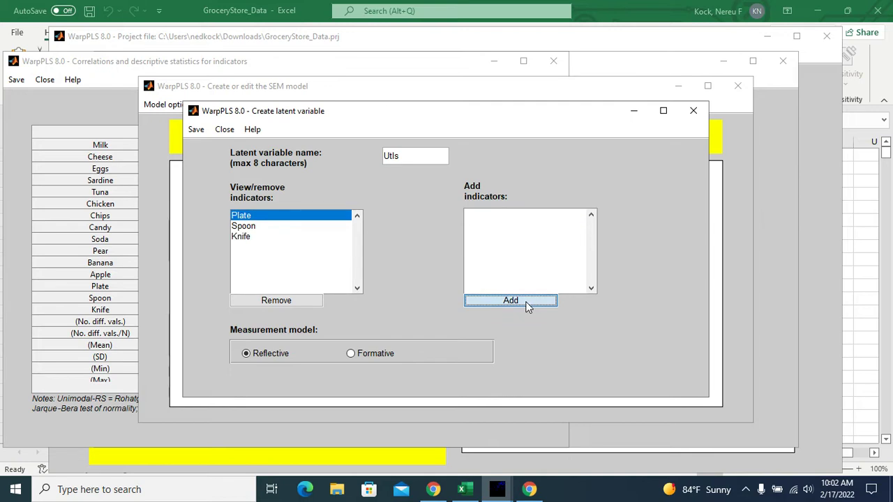
left_click(196, 130)
left_click(222, 144)
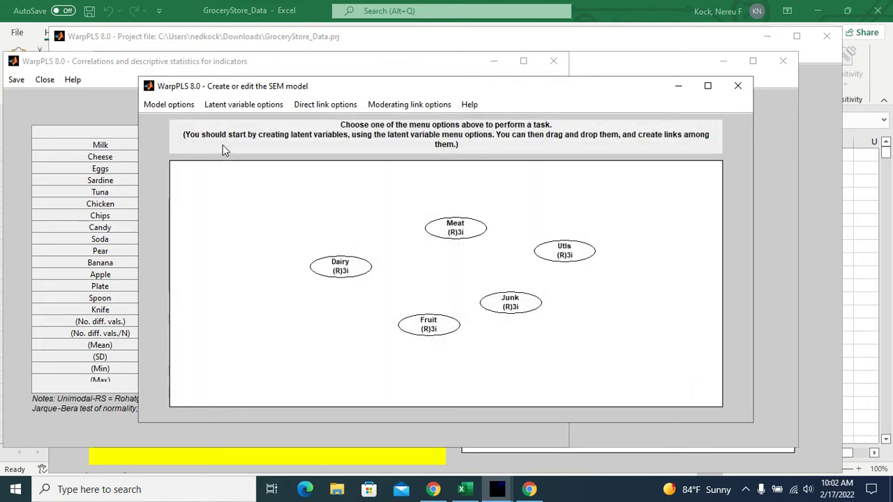
Save the SEM model with its five latent variables, closing the model editor and the indicator correlation table
left_click(171, 106)
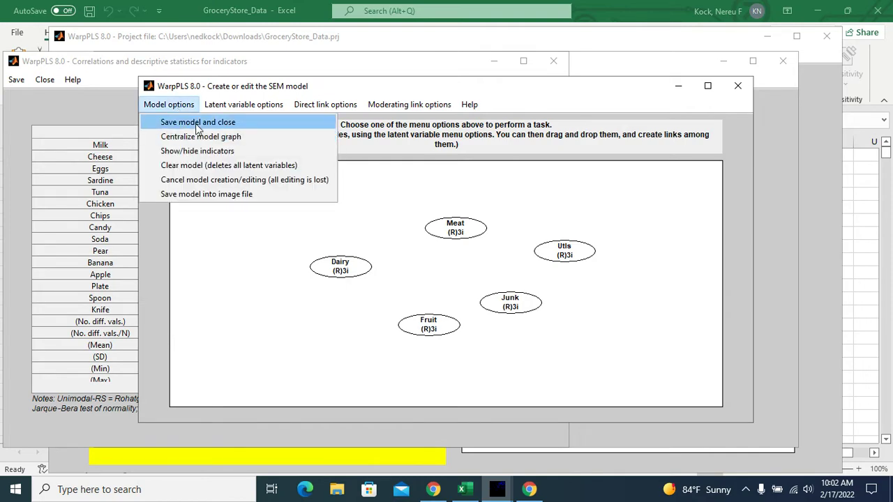
left_click(197, 125)
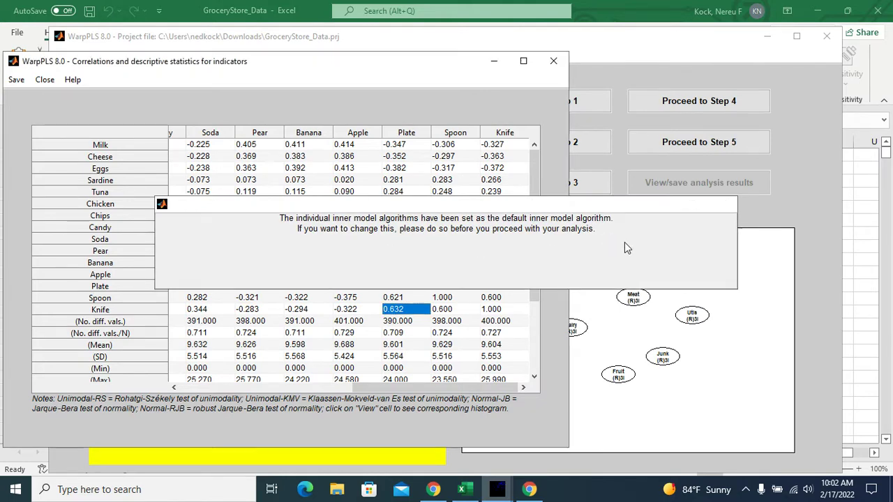
left_click(552, 62)
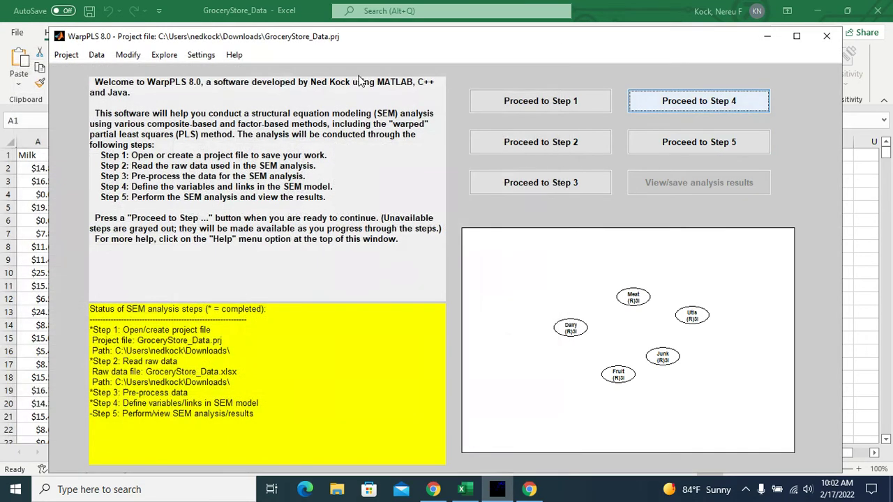
Set the default inner model analysis algorithm to Linear in the general settings and save them
left_click(200, 54)
left_click(225, 74)
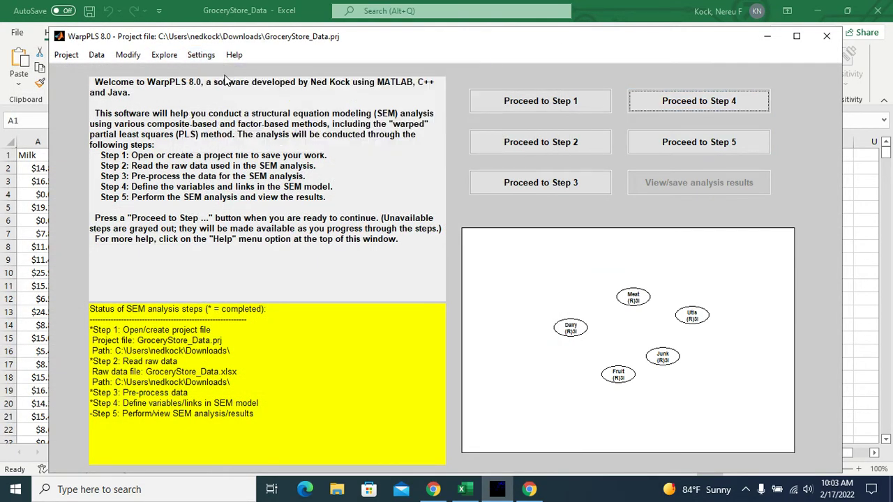
left_click(573, 257)
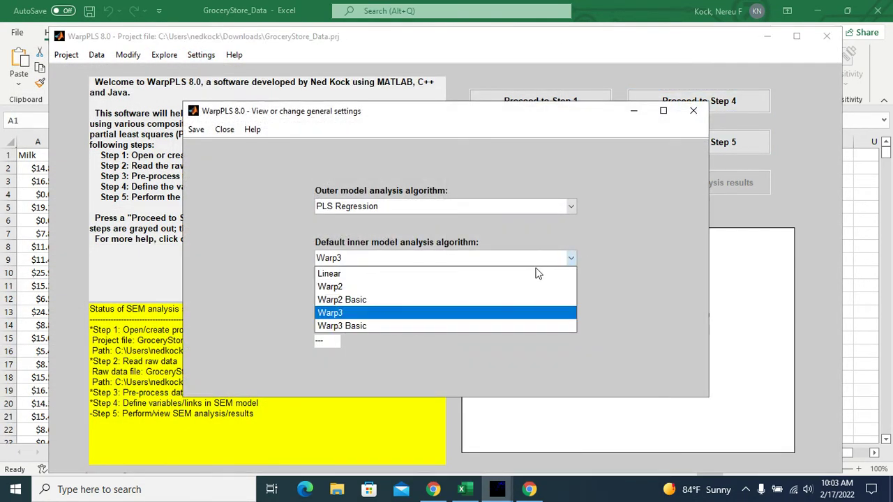
left_click(523, 273)
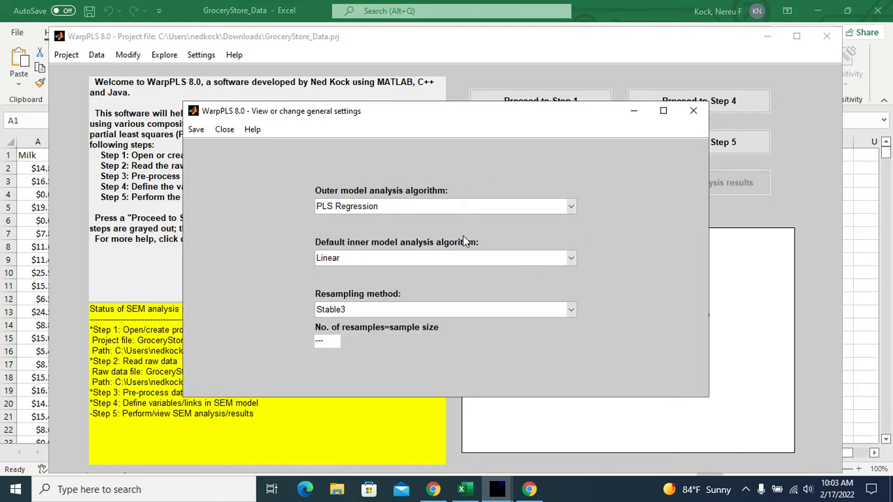
left_click(200, 131)
left_click(209, 147)
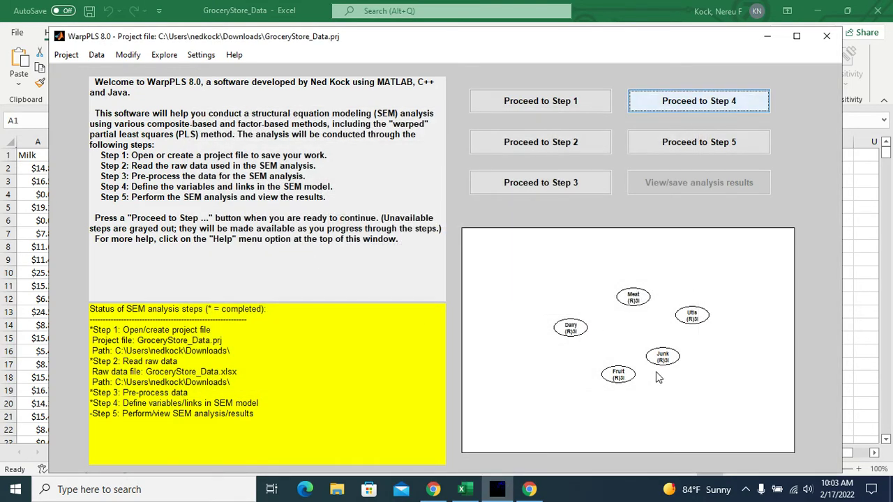
Perform the SEM analysis and review the combined loadings and cross-loadings of the indicators
left_click(699, 141)
left_click(594, 228)
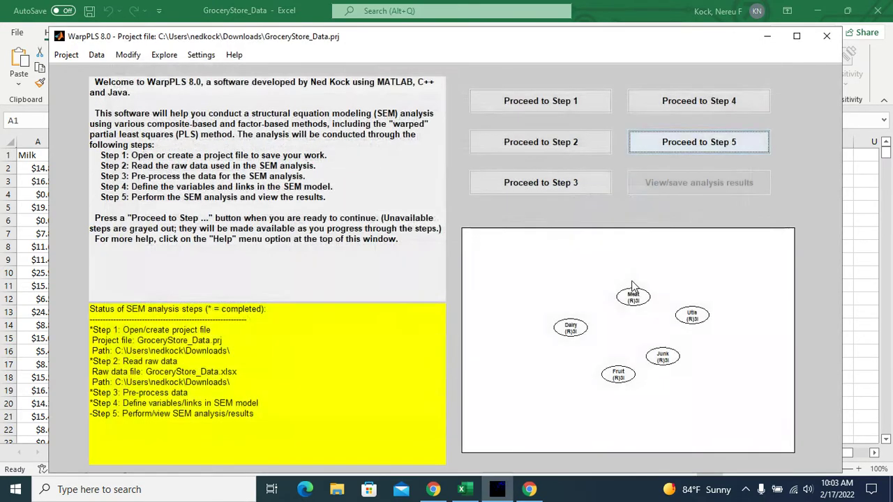
left_click(107, 80)
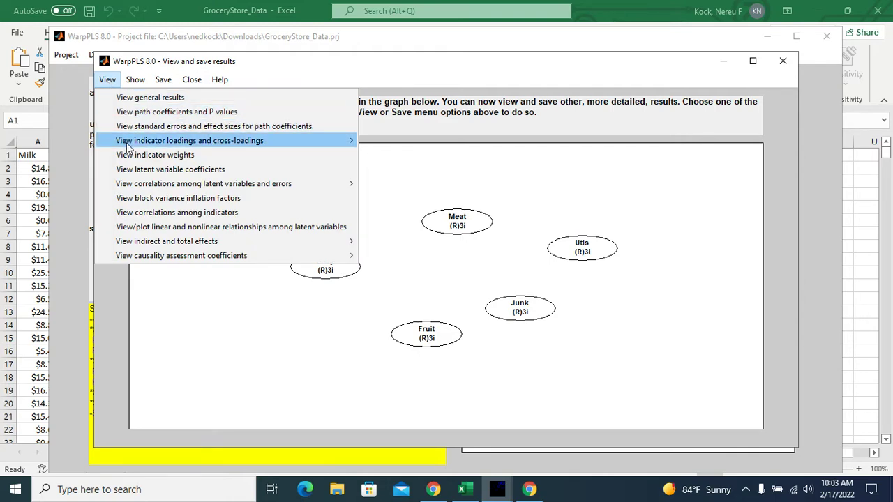
mouse_move(318, 139)
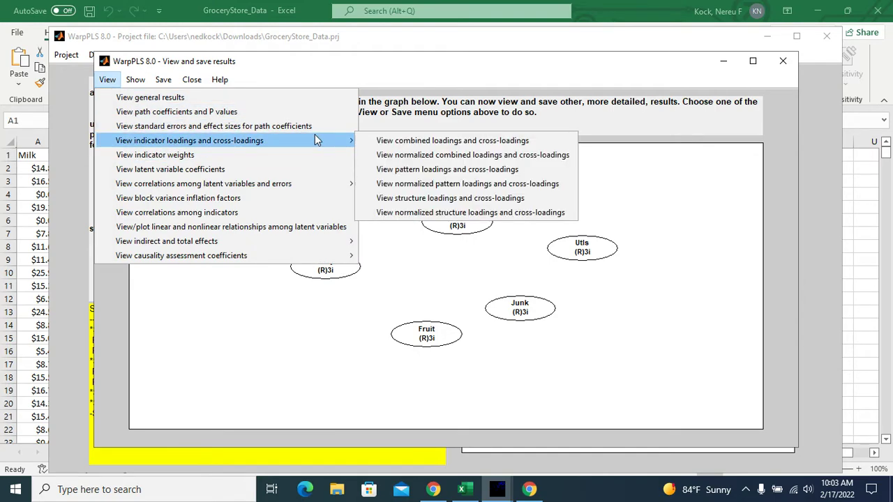
left_click(390, 140)
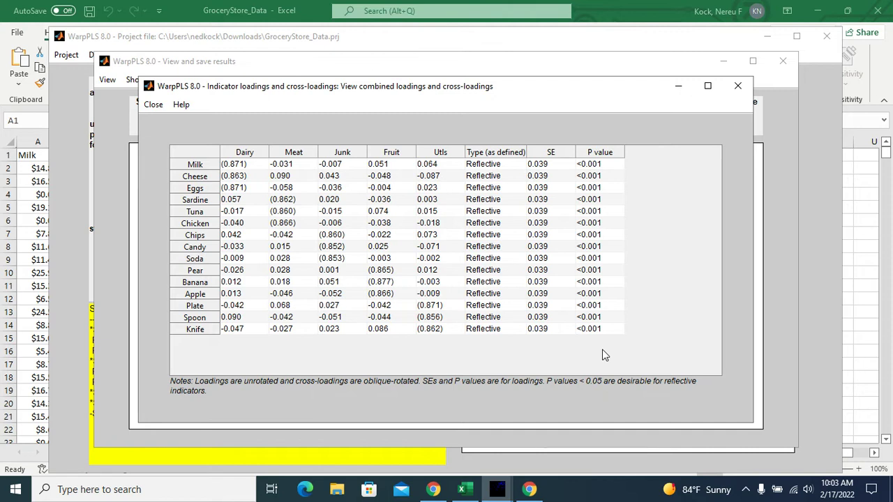
left_click(738, 85)
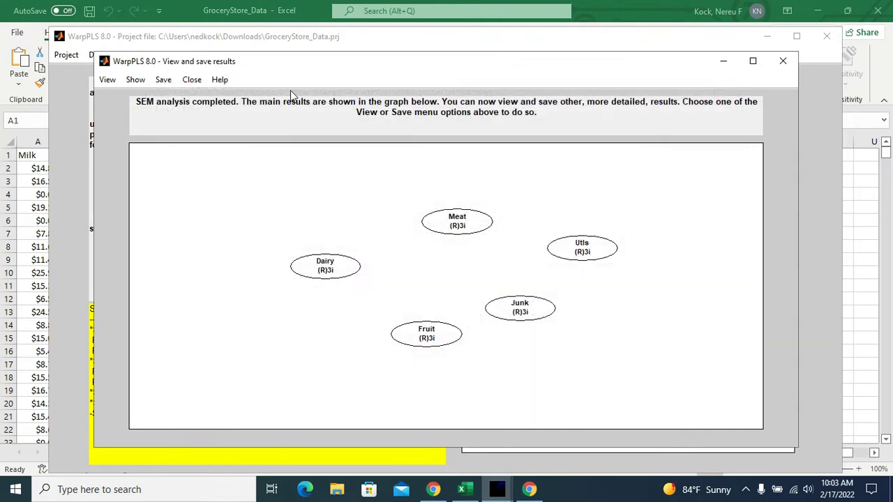
Compare the full collinearity VIFs of Dairy, Meat, Junk, Fruit and Utls in the latent variable coefficients
left_click(107, 79)
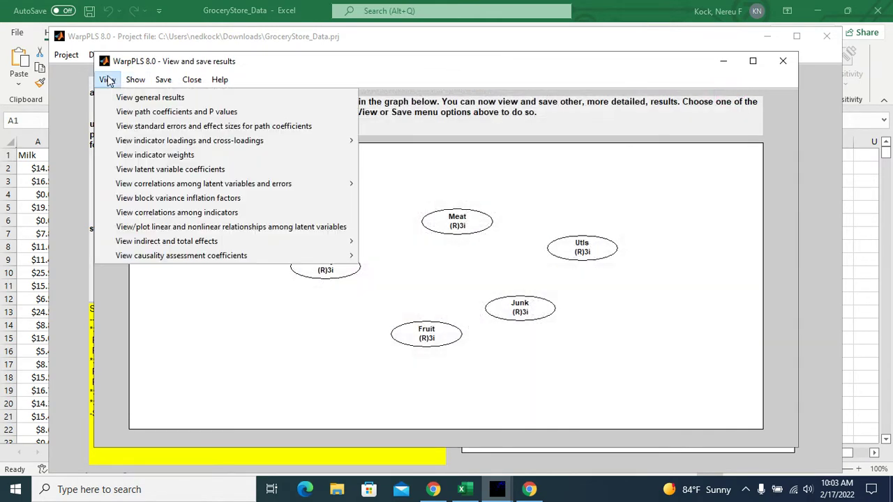
left_click(145, 171)
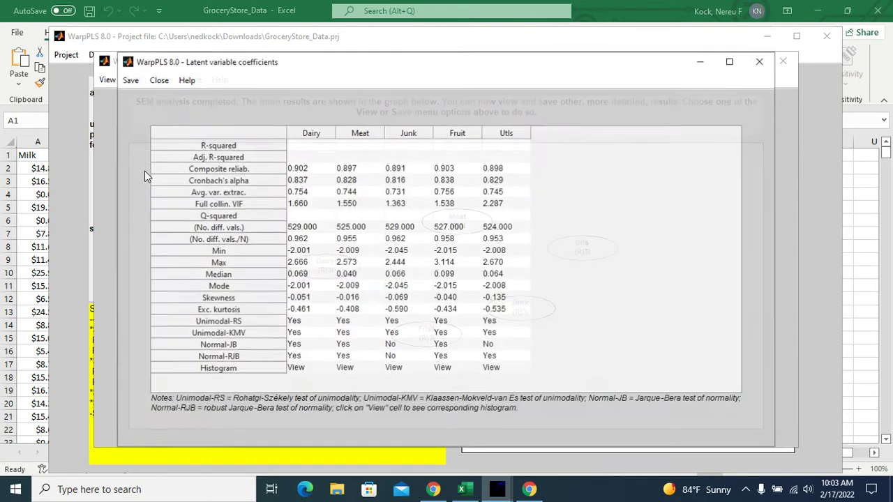
left_click(311, 205)
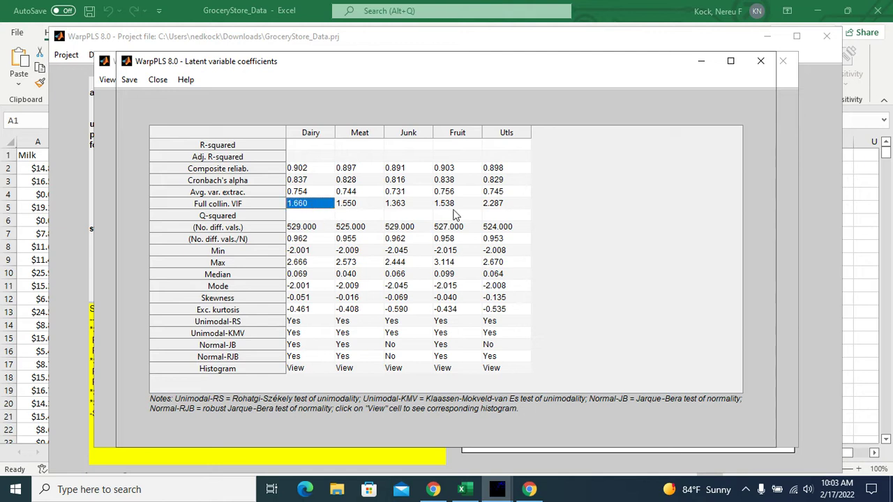
key("Right")
key("Right")
key("Right")
key("Right")
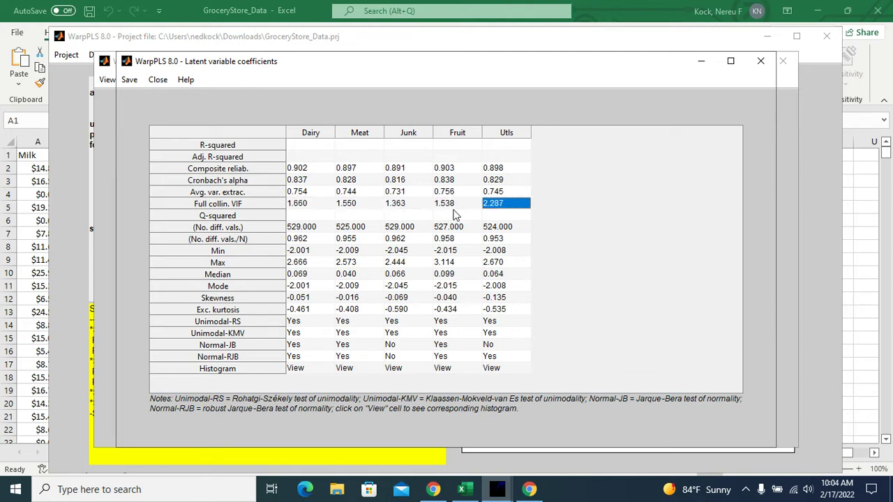
key("Left")
key("Left")
key("Left")
key("Left")
key("Right")
key("Right")
key("Right")
key("Right")
key("Left")
key("Left")
key("Left")
key("Left")
key("Right")
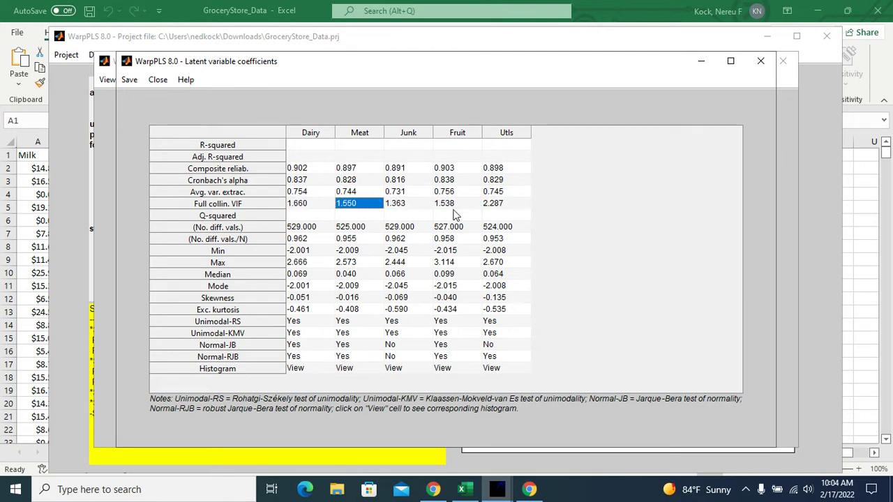
key("Right")
key("Right")
key("Right")
key("Left")
key("Left")
key("Left")
key("Left")
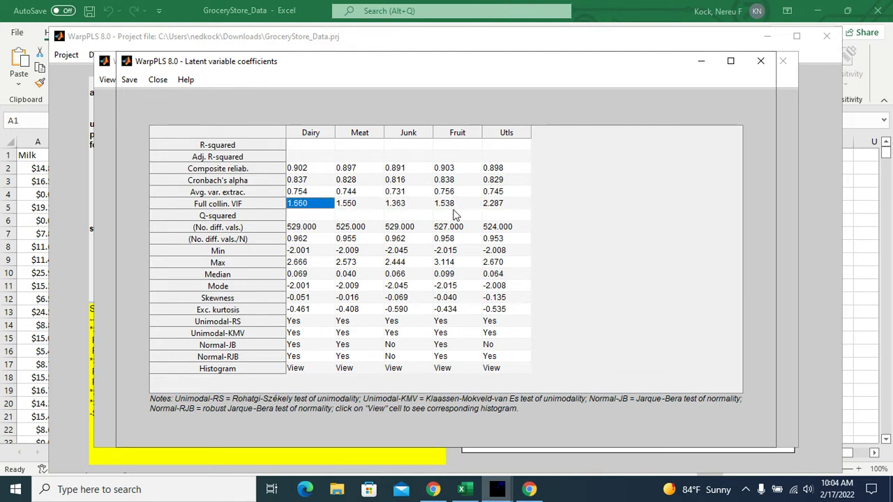
key("Right")
key("Right")
key("Right")
key("Right")
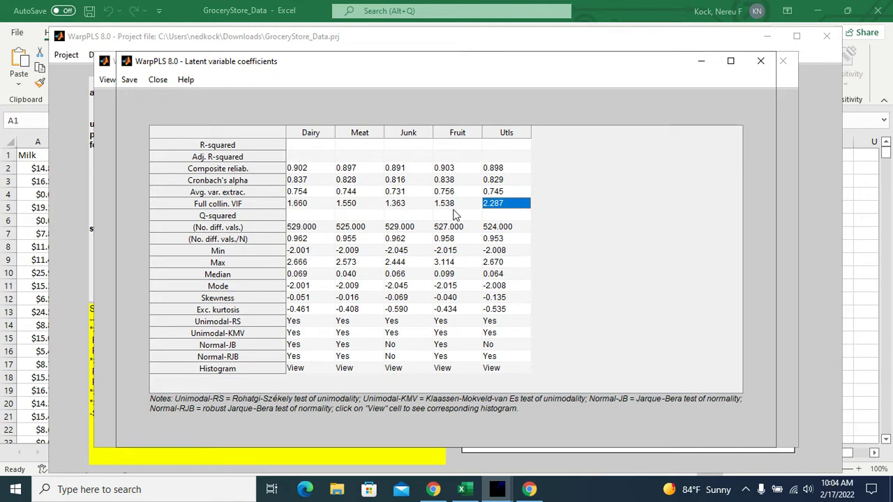
left_click(763, 68)
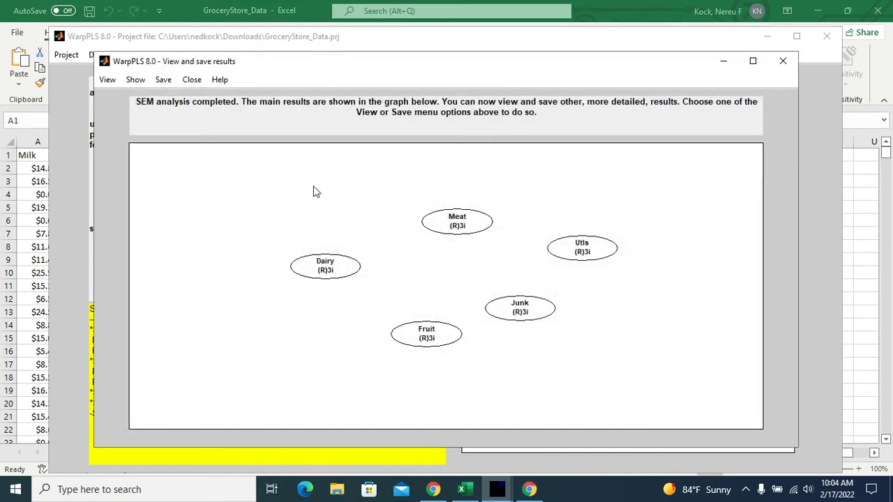